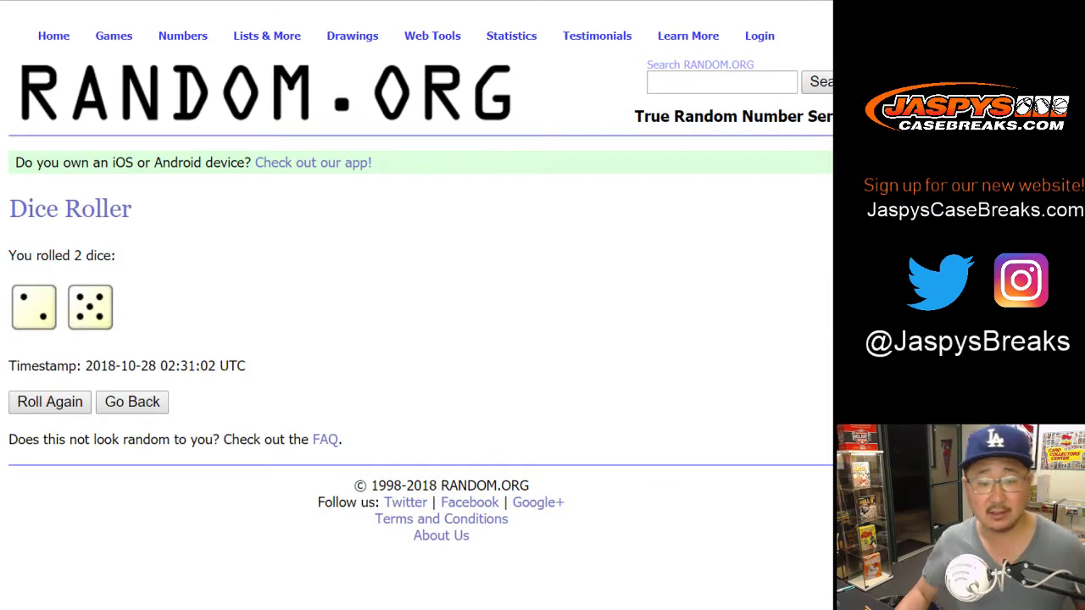
# Switch from the dice roll to the participant name list and randomize it seven times
pyautogui.hotkey('ctrl', 'Tab')
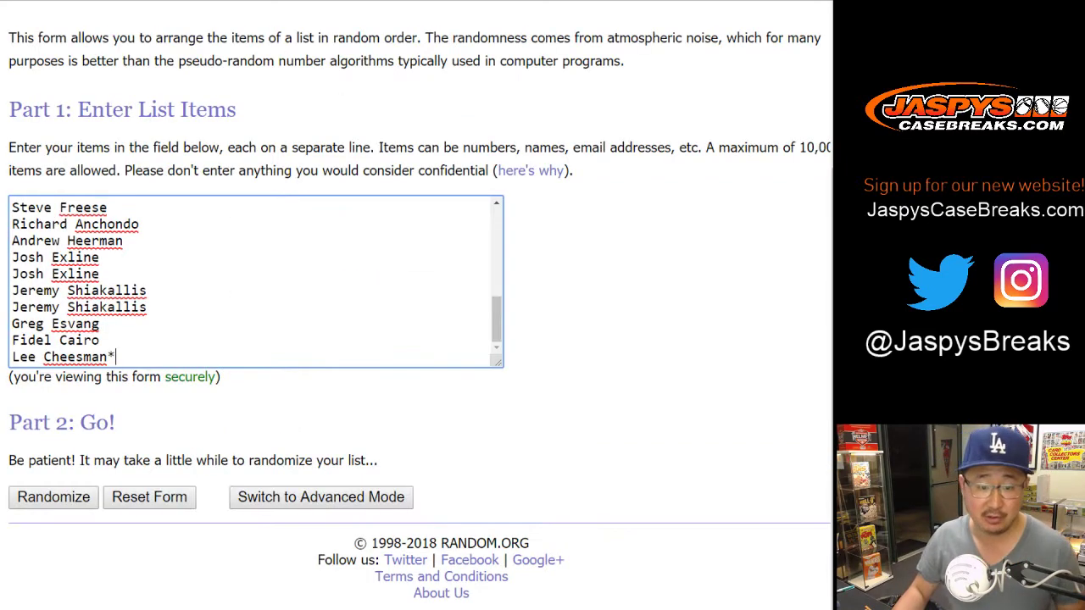
pyautogui.click(53, 498)
pyautogui.scroll(-6, 54, 498)
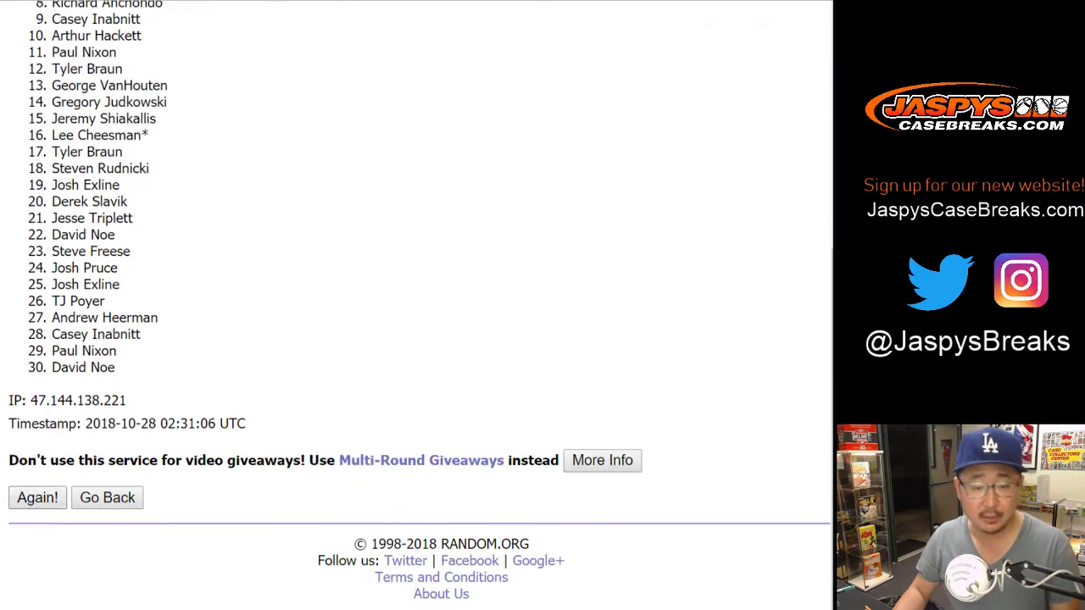
pyautogui.click(51, 498)
pyautogui.scroll(-6, 51, 498)
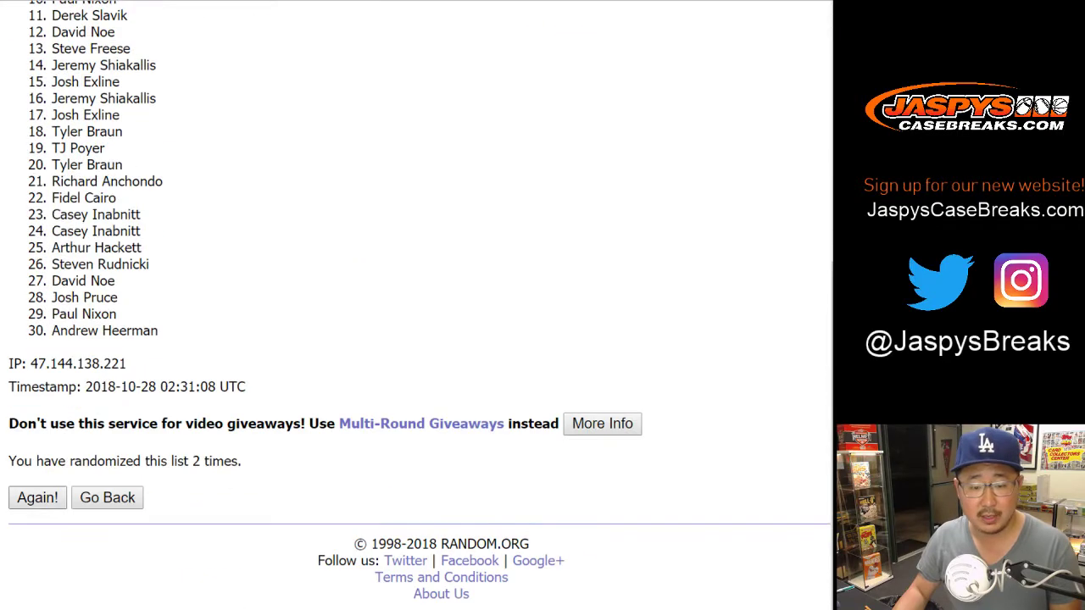
pyautogui.press('Return')
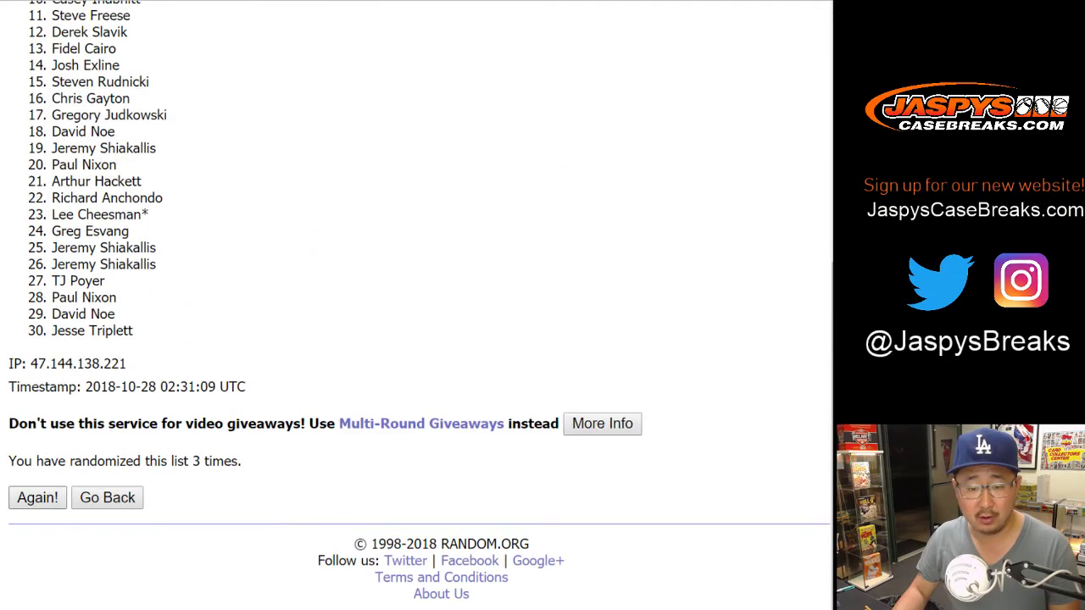
pyautogui.press('Return')
pyautogui.press('Return')
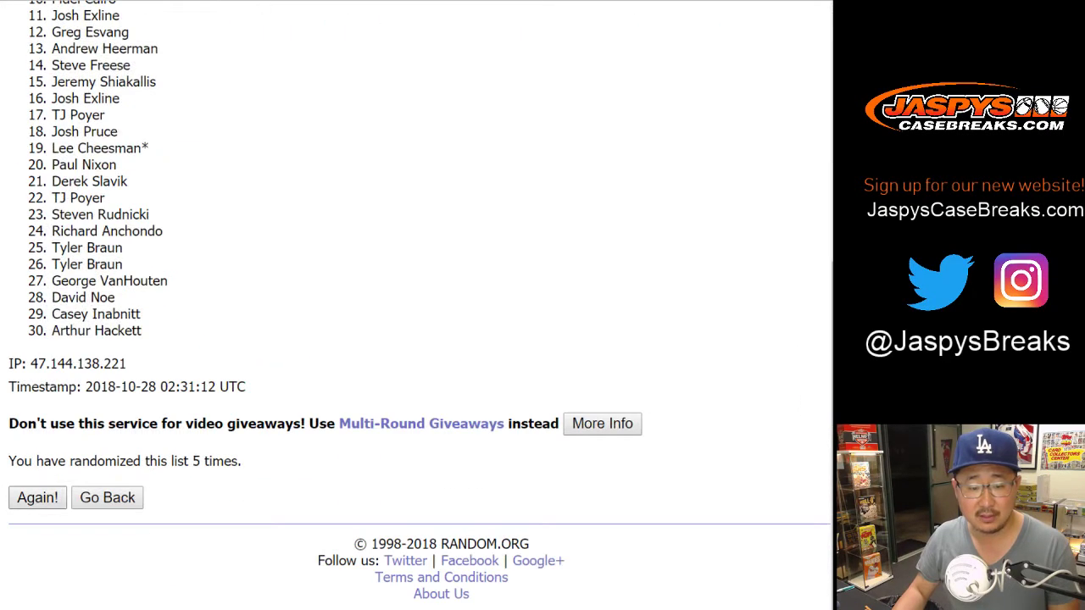
pyautogui.press('Return')
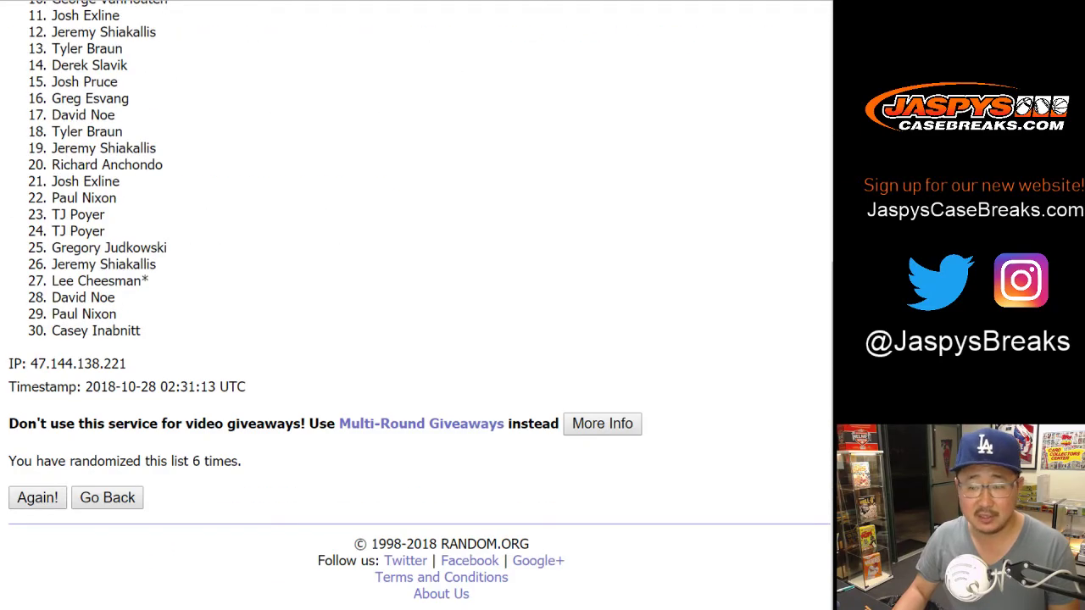
pyautogui.press('Return')
# Copy all 30 randomized participant names into column A of the Google Sheets break spreadsheet, starting at A1
pyautogui.scroll(5, 415, 305)
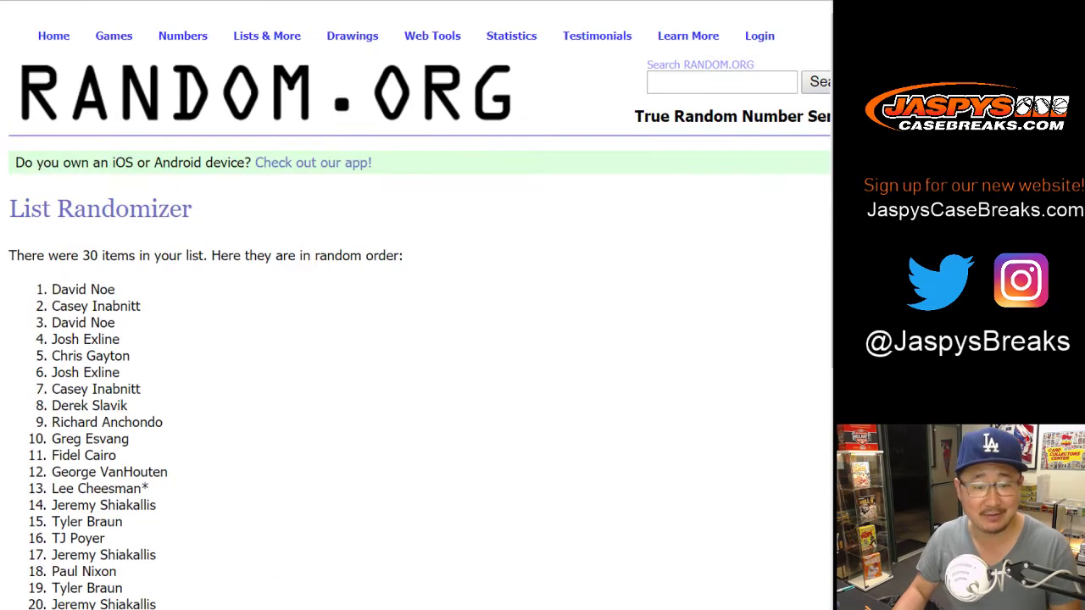
pyautogui.moveTo(52, 289); pyautogui.dragTo(143, 331)
pyautogui.hotkey('ctrl', 'c')
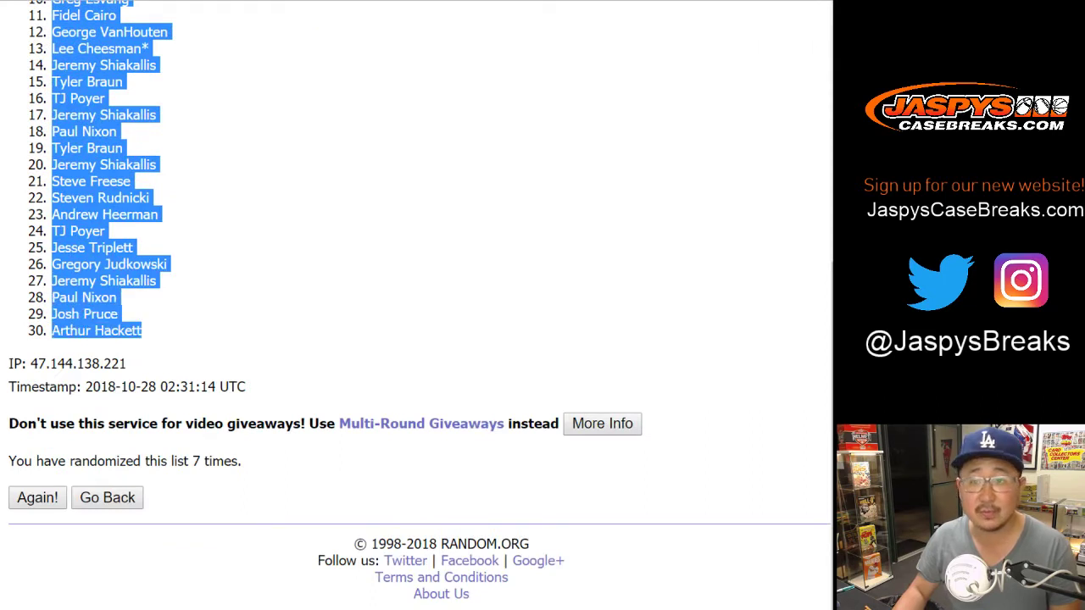
pyautogui.hotkey('ctrl', 'Tab')
pyautogui.rightClick(73, 115)
pyautogui.click(113, 168)
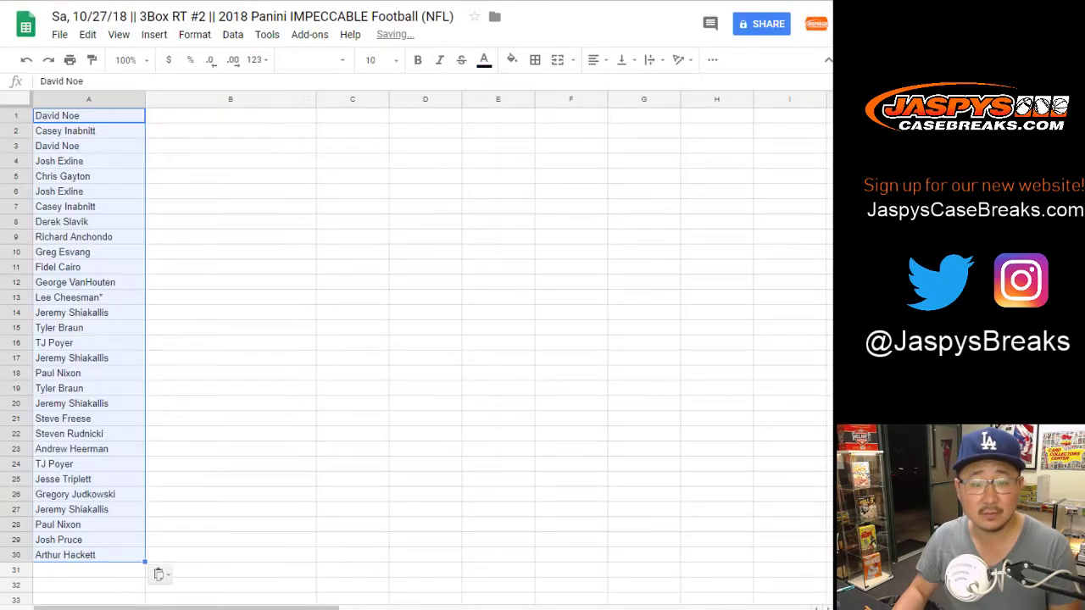
# Switch to the RANDOM.ORG list of NFL teams and randomize it six times
pyautogui.hotkey('ctrl', 'Tab')
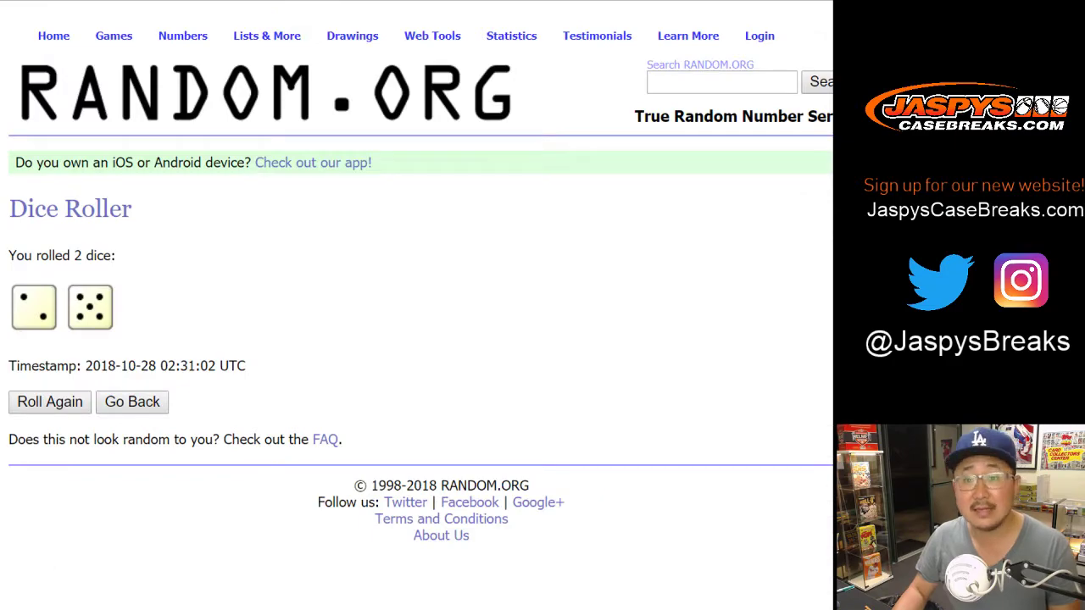
pyautogui.hotkey('ctrl', 'Tab')
pyautogui.scroll(-3, 415, 339)
pyautogui.click(53, 498)
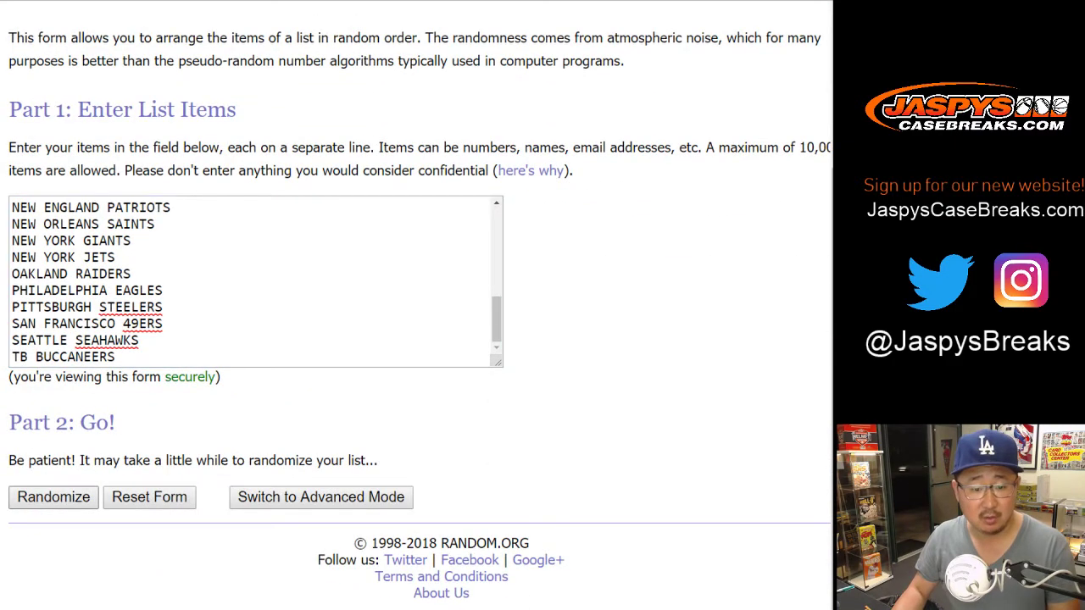
pyautogui.scroll(-5, 416, 305)
pyautogui.click(37, 498)
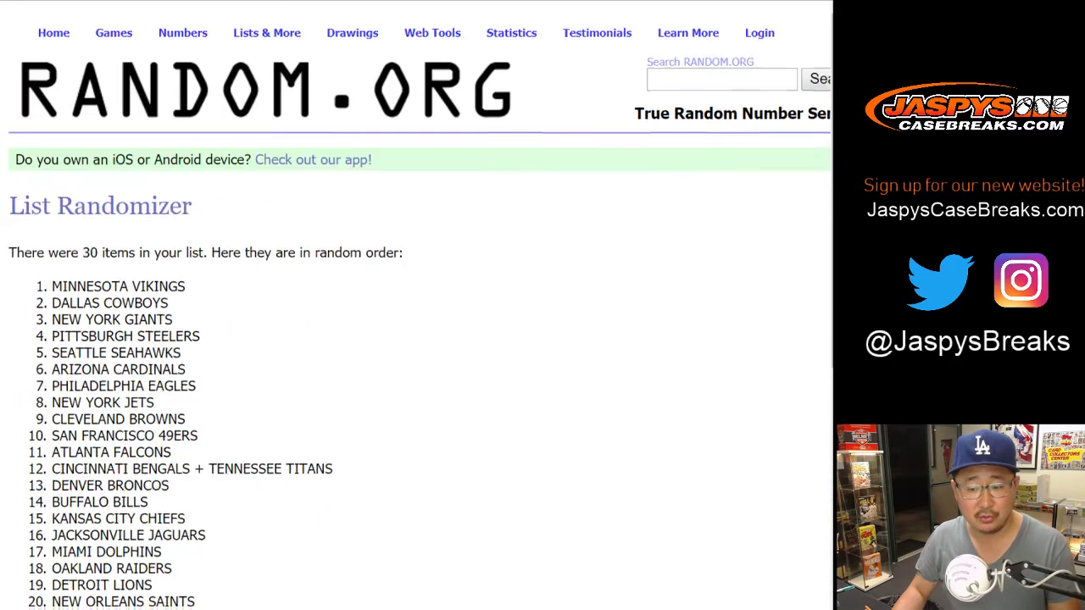
pyautogui.scroll(-5, 37, 498)
pyautogui.press('Return')
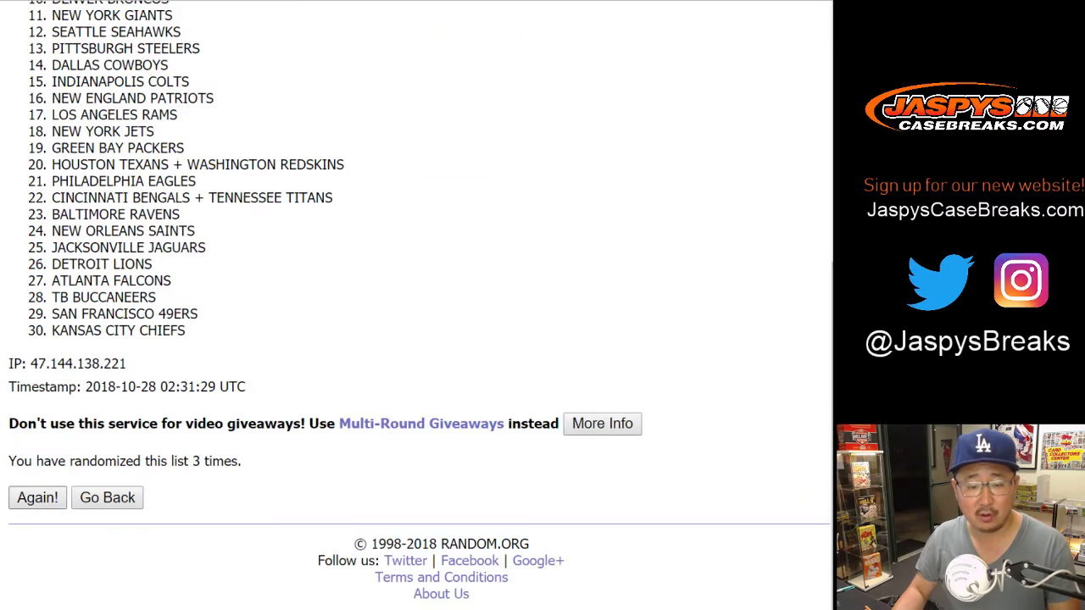
pyautogui.press('Return')
pyautogui.press('Return')
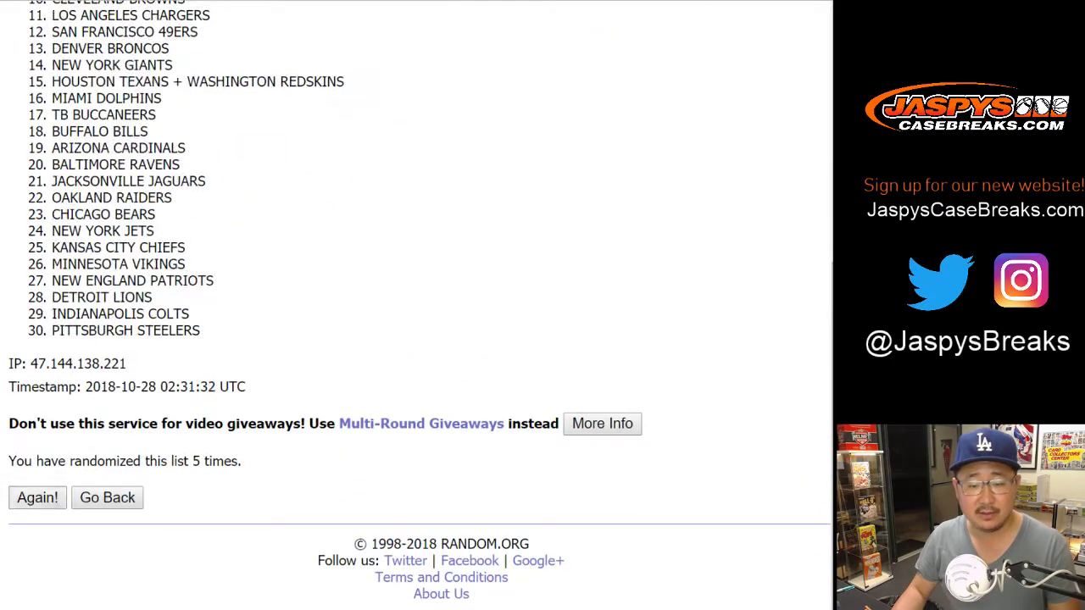
pyautogui.press('Return')
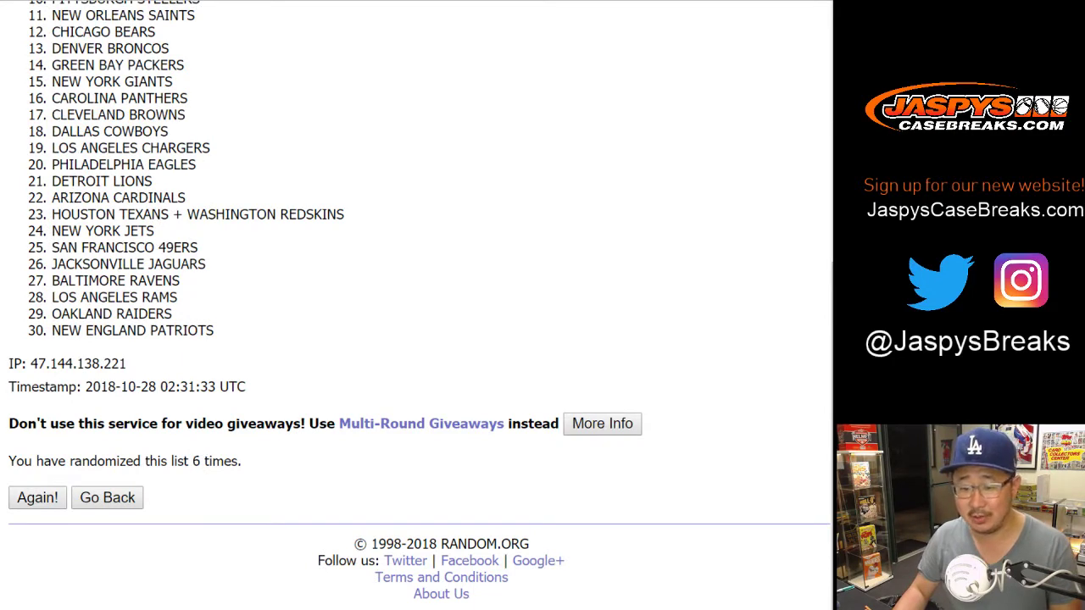
pyautogui.moveTo(470, 595); pyautogui.dragTo(413, 594)
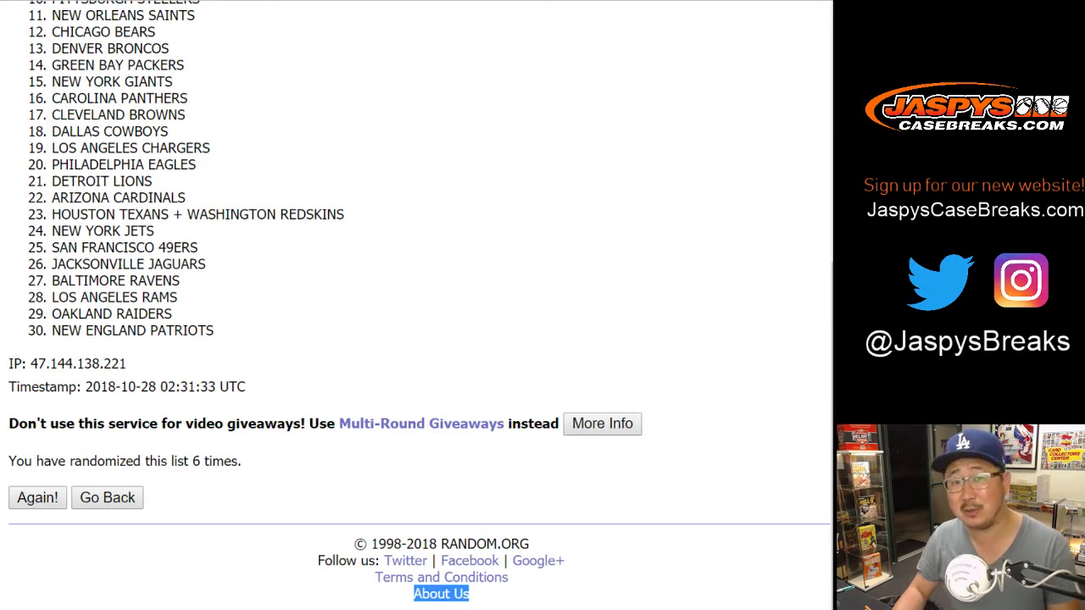
pyautogui.click(398, 594)
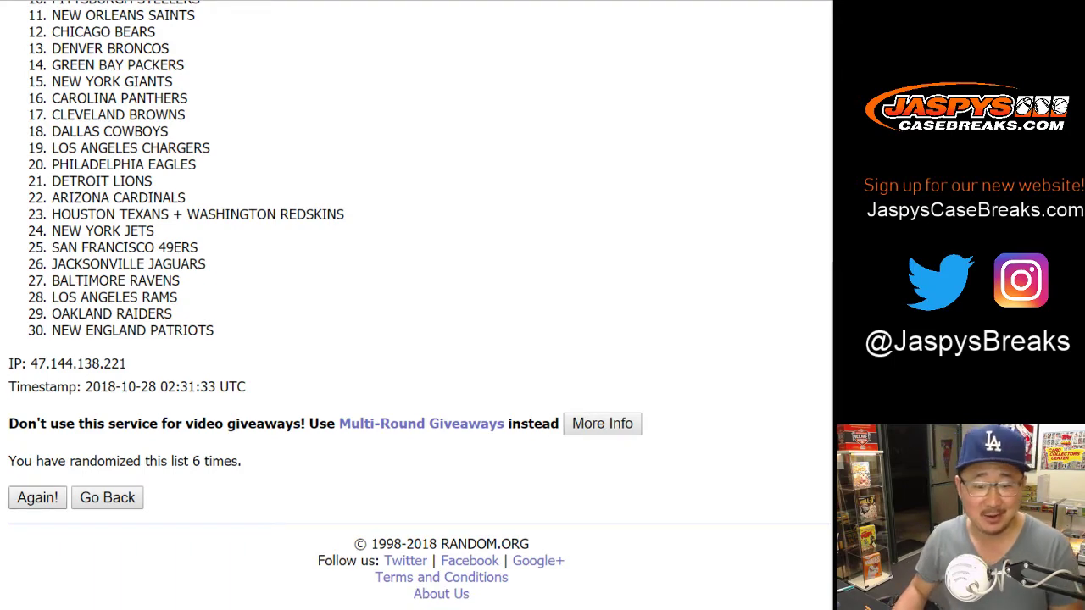
pyautogui.hotkey('ctrl', 'shift', 'Tab')
pyautogui.hotkey('ctrl', 'Tab')
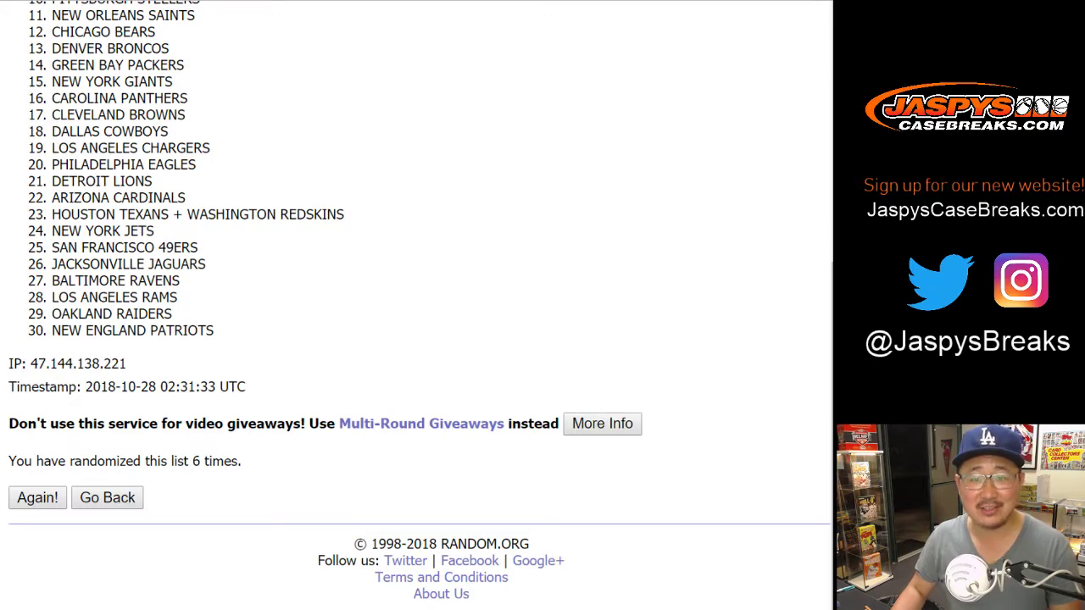
pyautogui.hotkey('ctrl', 'shift', 'Tab')
pyautogui.hotkey('ctrl', 'Tab')
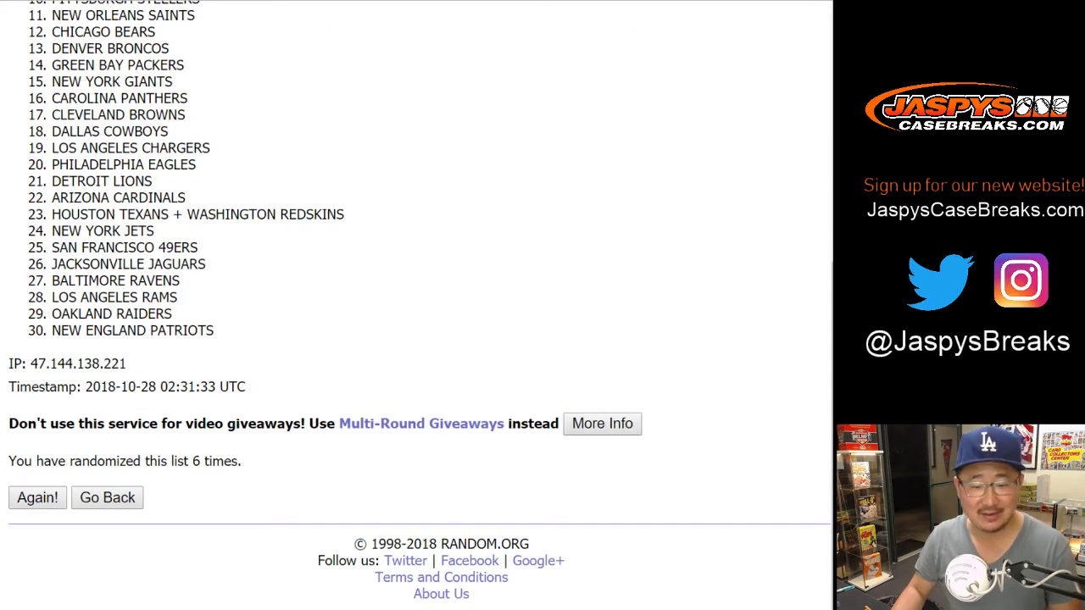
# Randomize the NFL team list a seventh time
pyautogui.click(37, 498)
pyautogui.scroll(-5, 37, 498)
pyautogui.scroll(5, 37, 497)
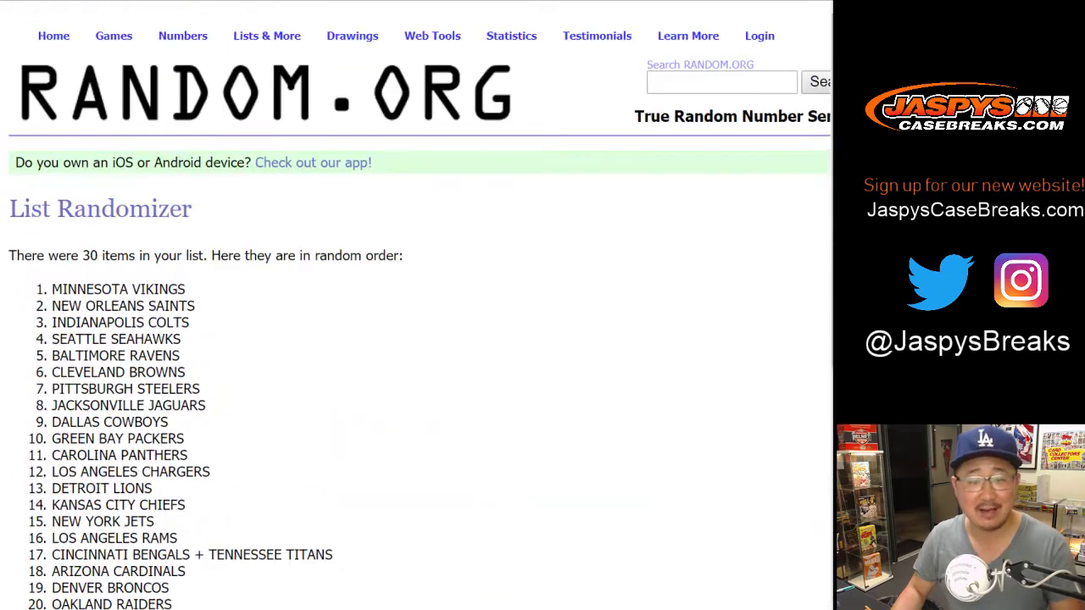
# Copy the complete randomized team list into column B of the Google Sheets spreadsheet, starting at B1 beside the names
pyautogui.moveTo(52, 289); pyautogui.dragTo(171, 331)
pyautogui.hotkey('ctrl', 'c')
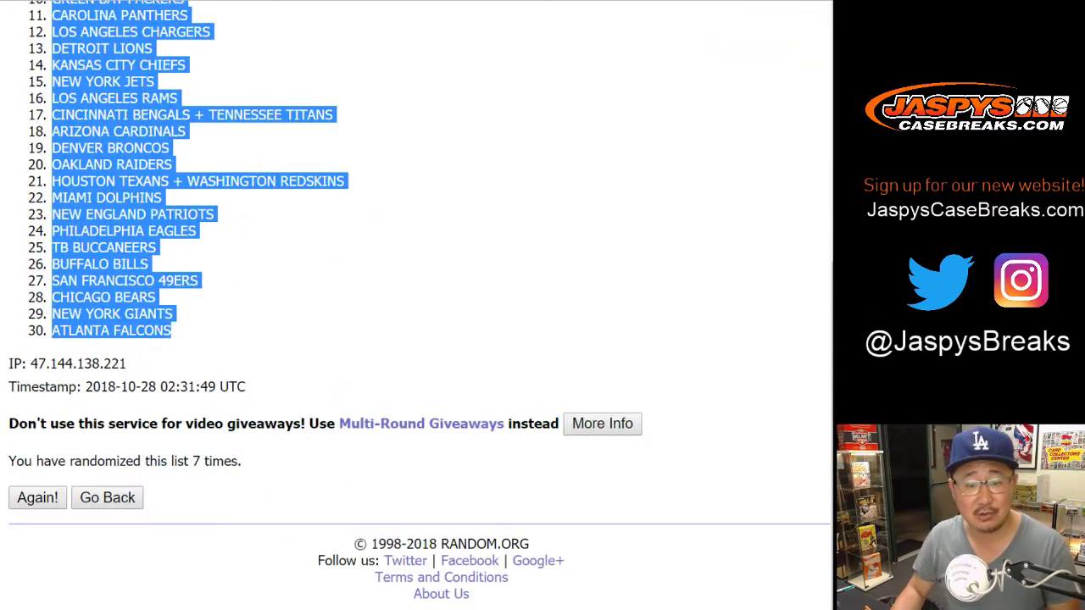
pyautogui.hotkey('ctrl', 'Tab')
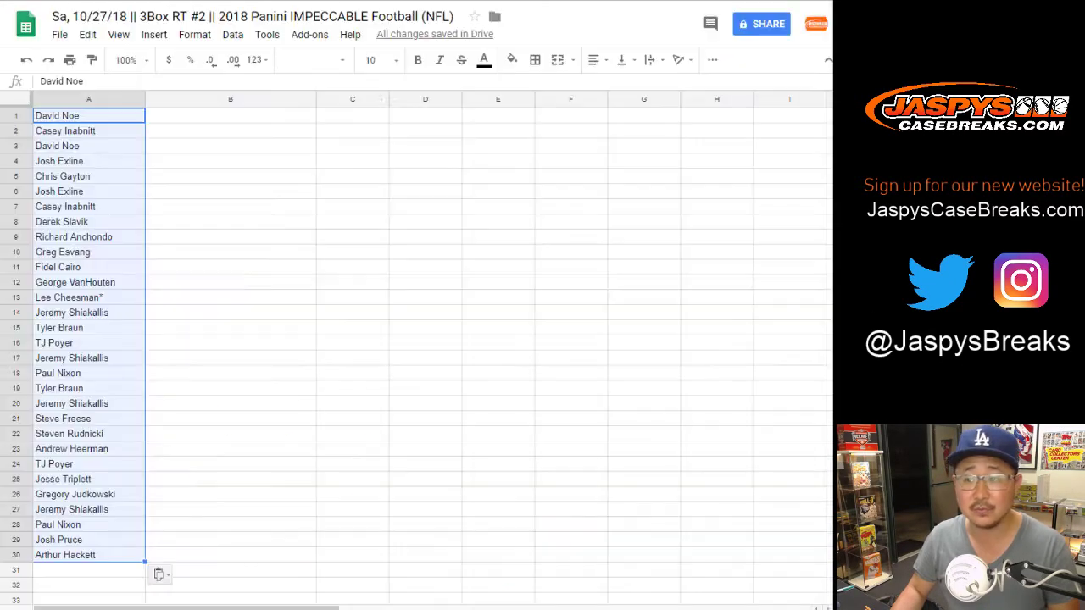
pyautogui.rightClick(189, 114)
pyautogui.click(218, 167)
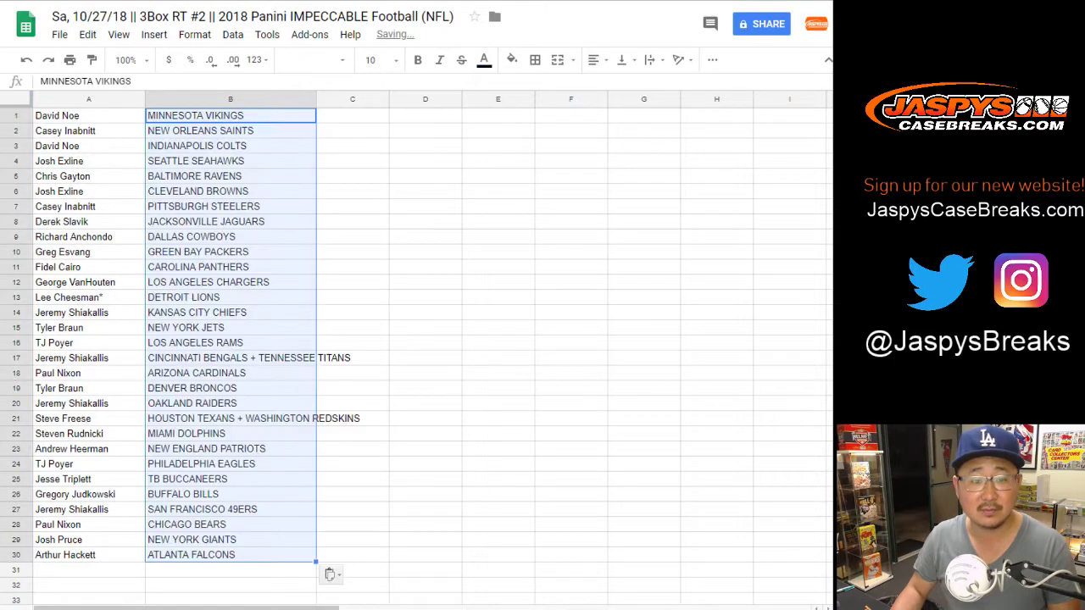
# Format the whole sheet in Helvetica at size 14 and fit columns A and B to their contents
pyautogui.click(313, 60)
pyautogui.click(348, 113)
pyautogui.click(377, 60)
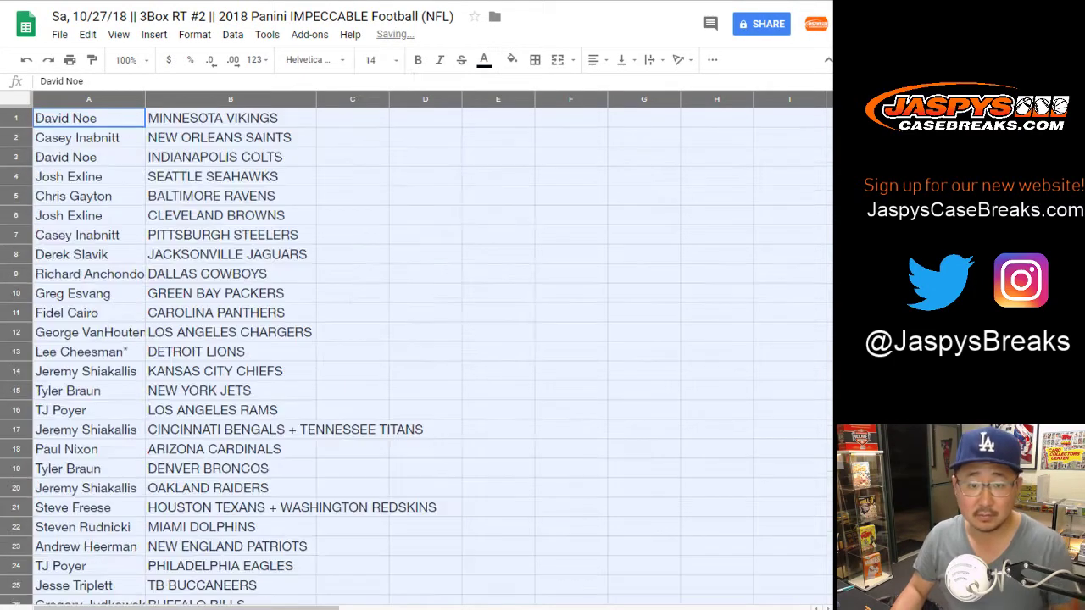
pyautogui.click(376, 221)
pyautogui.doubleClick(144, 99)
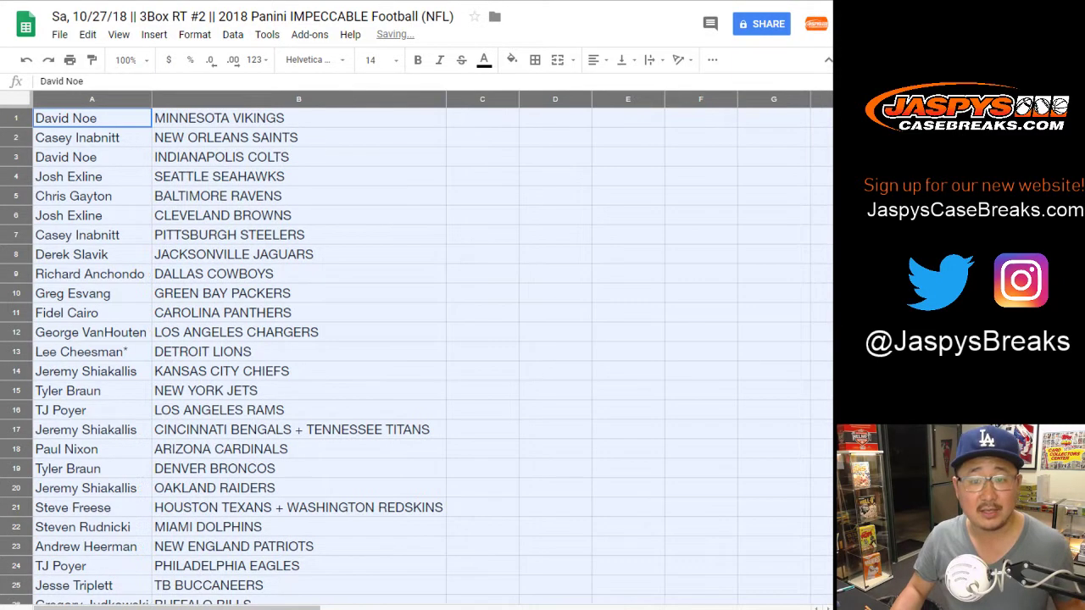
# Go through rows 2 to 30 one at a time, reading each participant's name with the assigned NFL team
pyautogui.click(17, 137)
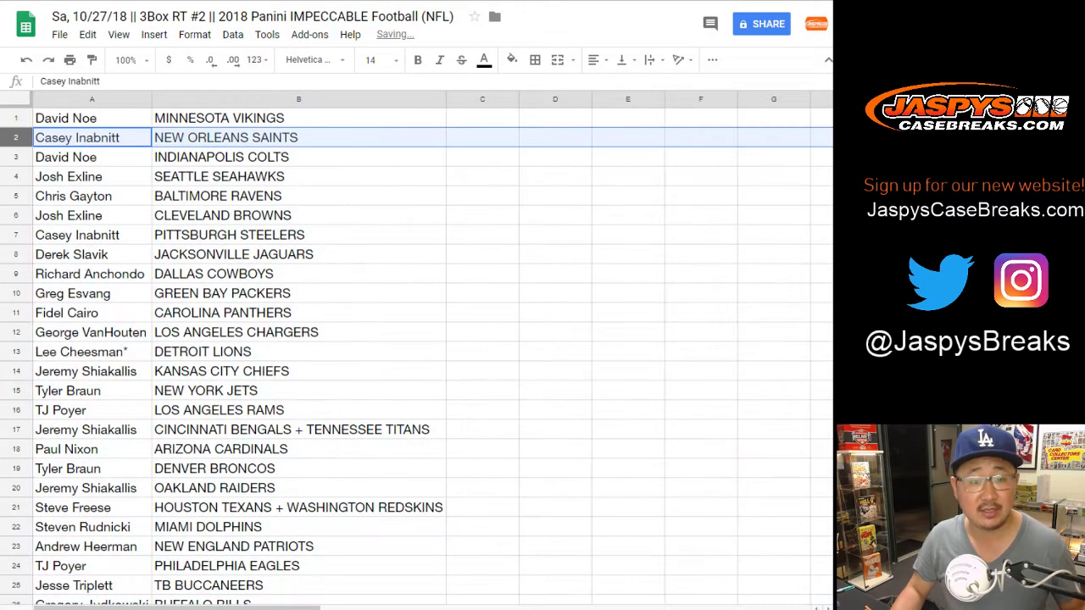
pyautogui.click(16, 157)
pyautogui.click(16, 177)
pyautogui.click(16, 195)
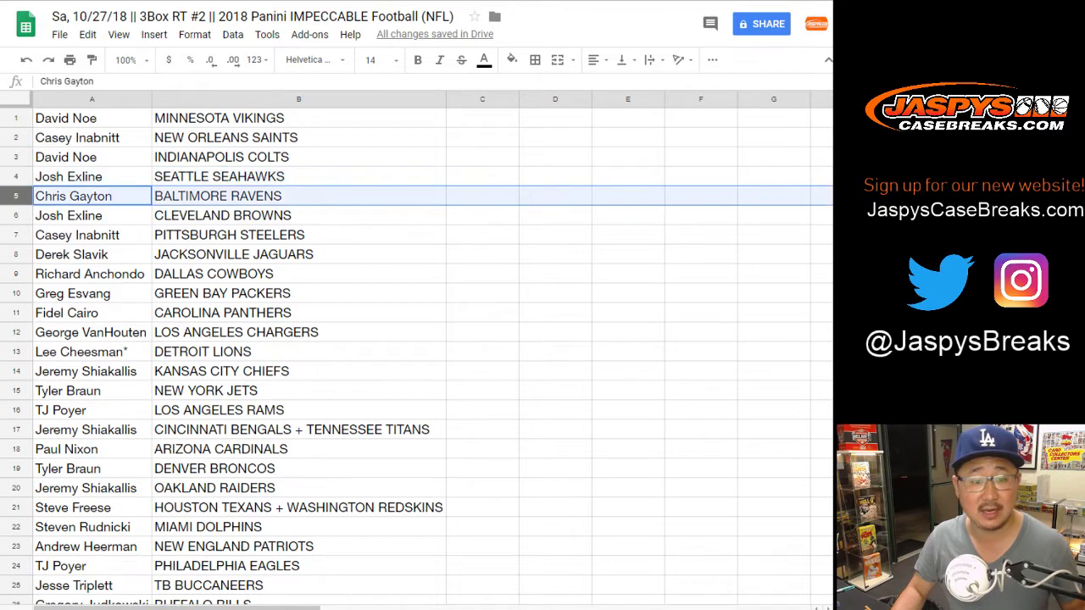
pyautogui.click(16, 215)
pyautogui.click(17, 235)
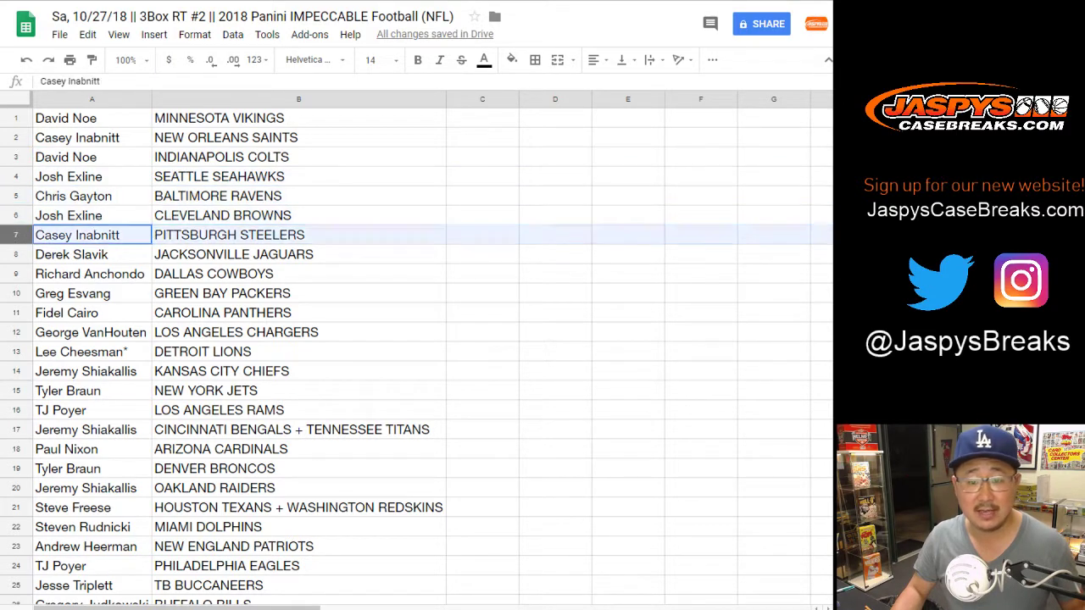
pyautogui.click(16, 254)
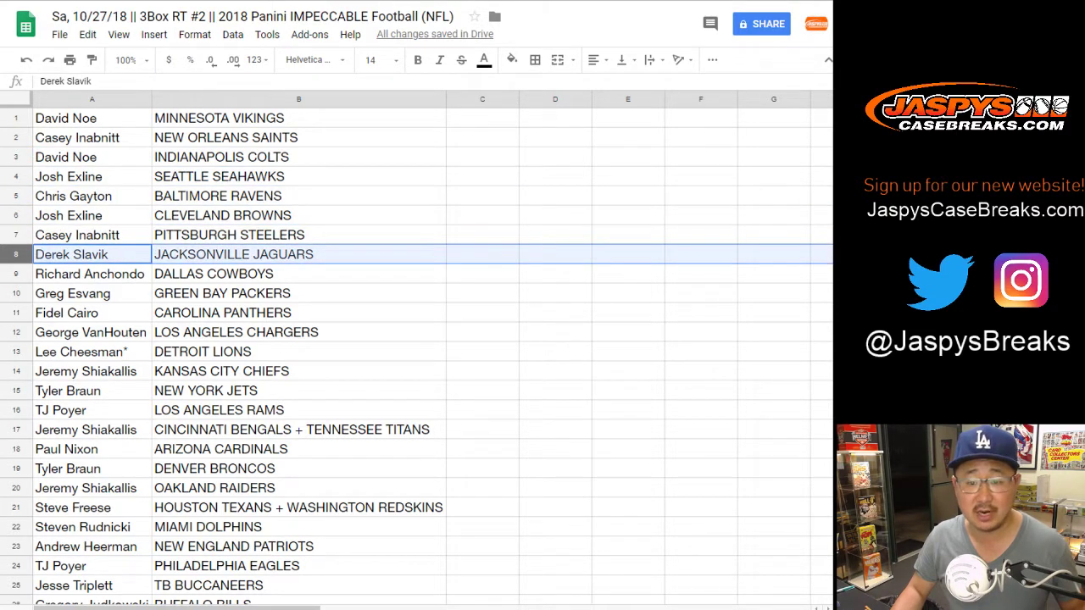
pyautogui.click(16, 274)
pyautogui.click(16, 293)
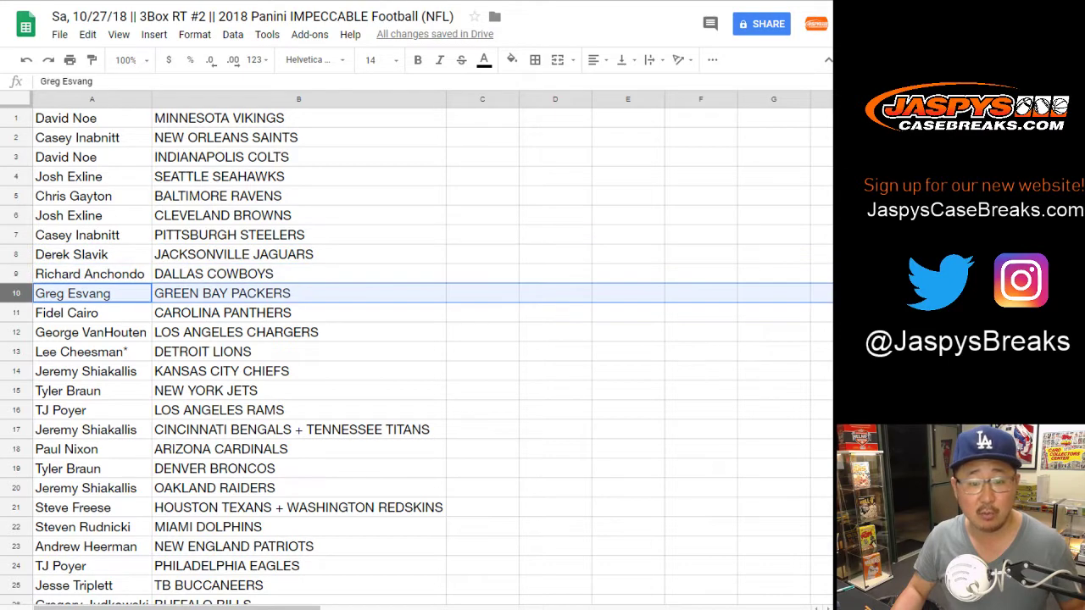
pyautogui.scroll(-1, 417, 358)
pyautogui.click(16, 274)
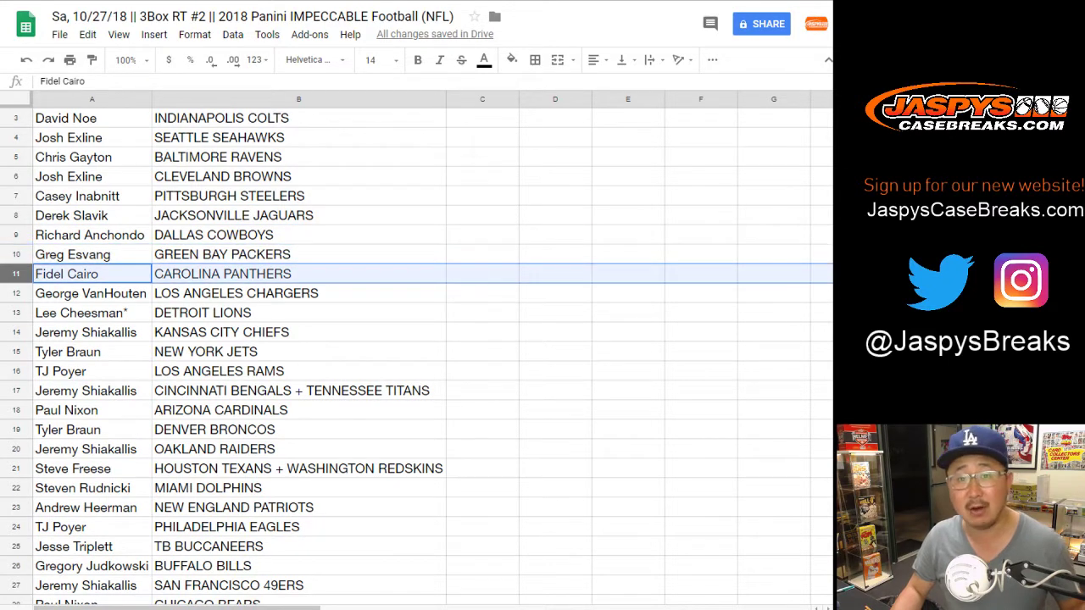
pyautogui.click(16, 293)
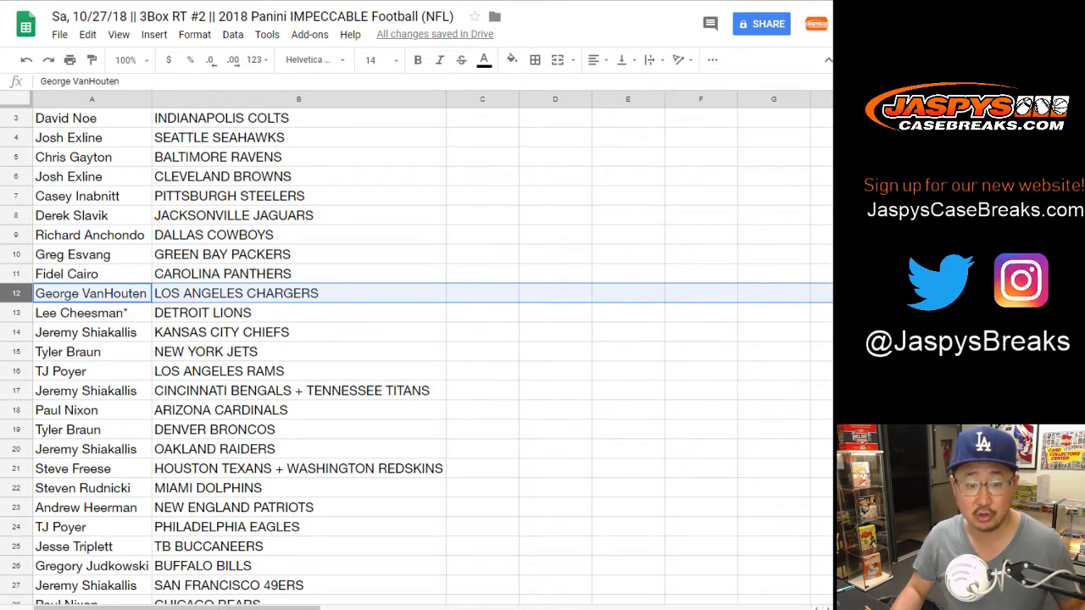
pyautogui.click(16, 313)
pyautogui.scroll(-2, 417, 359)
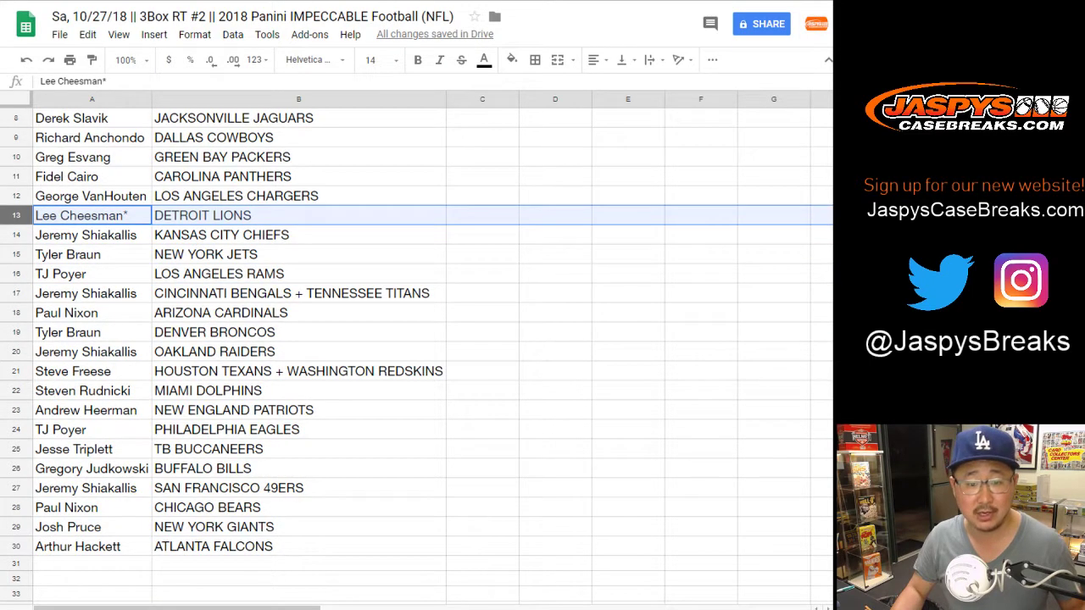
pyautogui.click(16, 235)
pyautogui.click(17, 255)
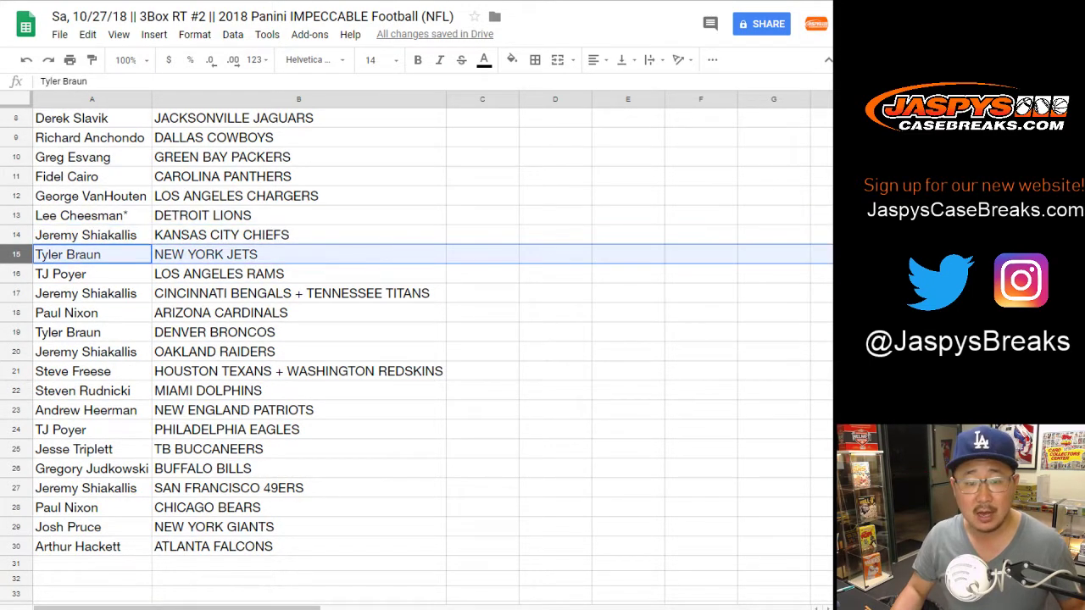
pyautogui.click(16, 274)
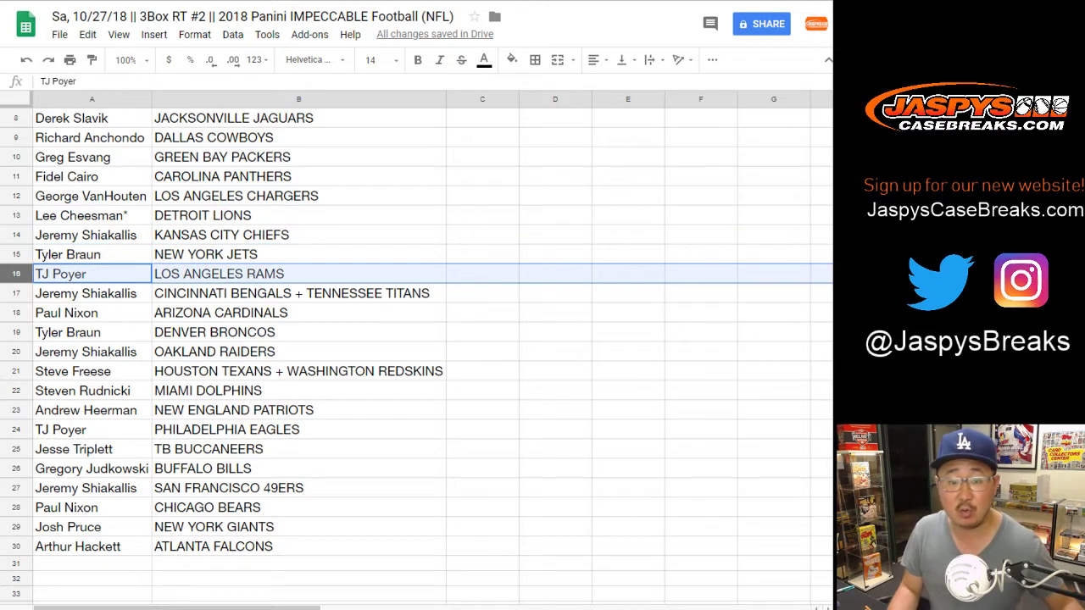
pyautogui.click(16, 293)
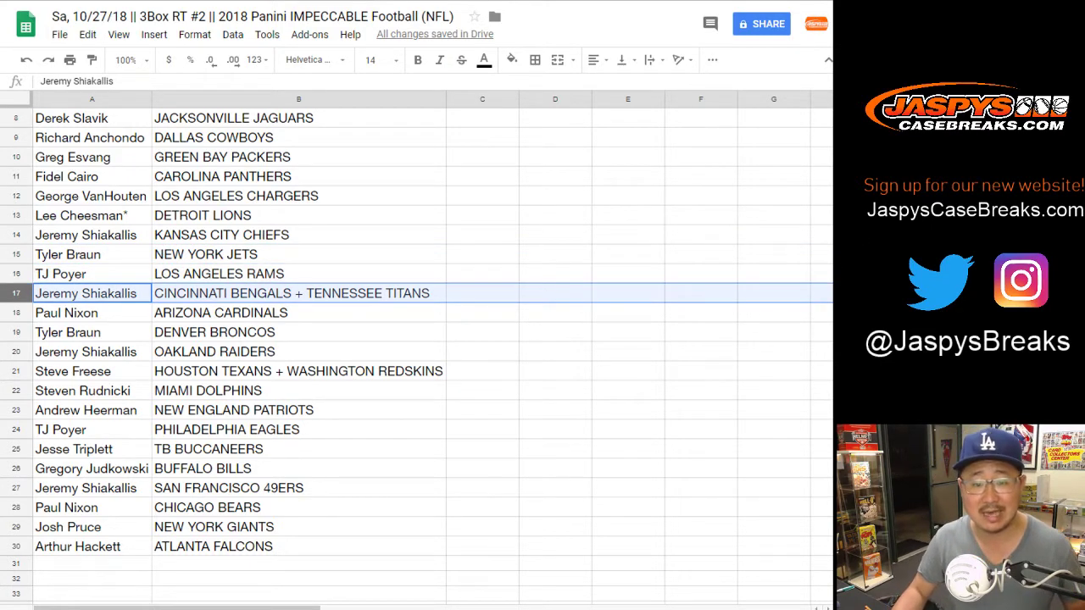
pyautogui.click(16, 313)
pyautogui.click(16, 332)
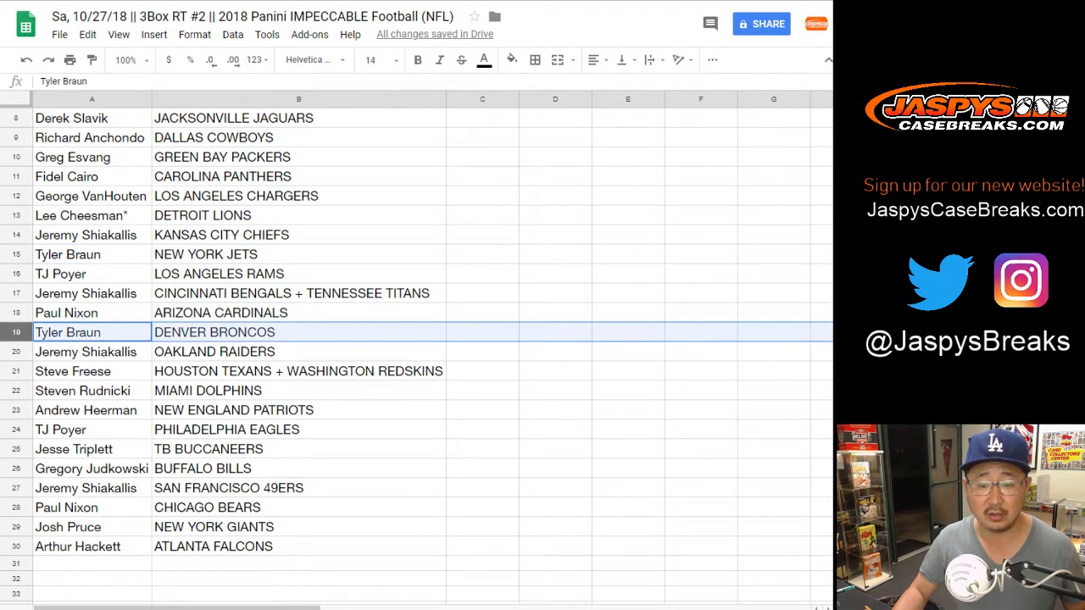
pyautogui.click(16, 351)
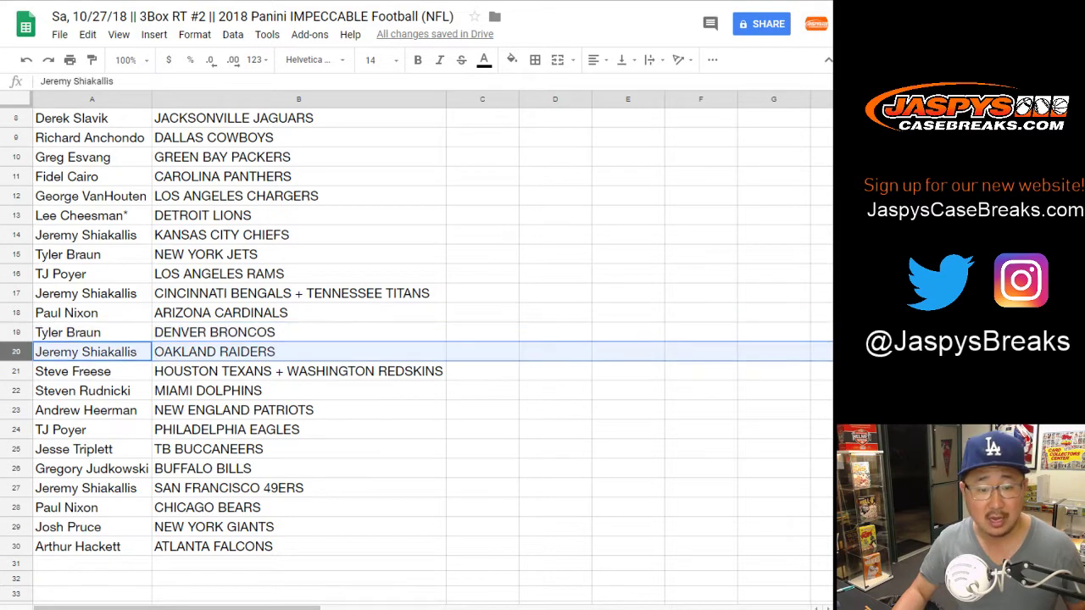
pyautogui.click(16, 372)
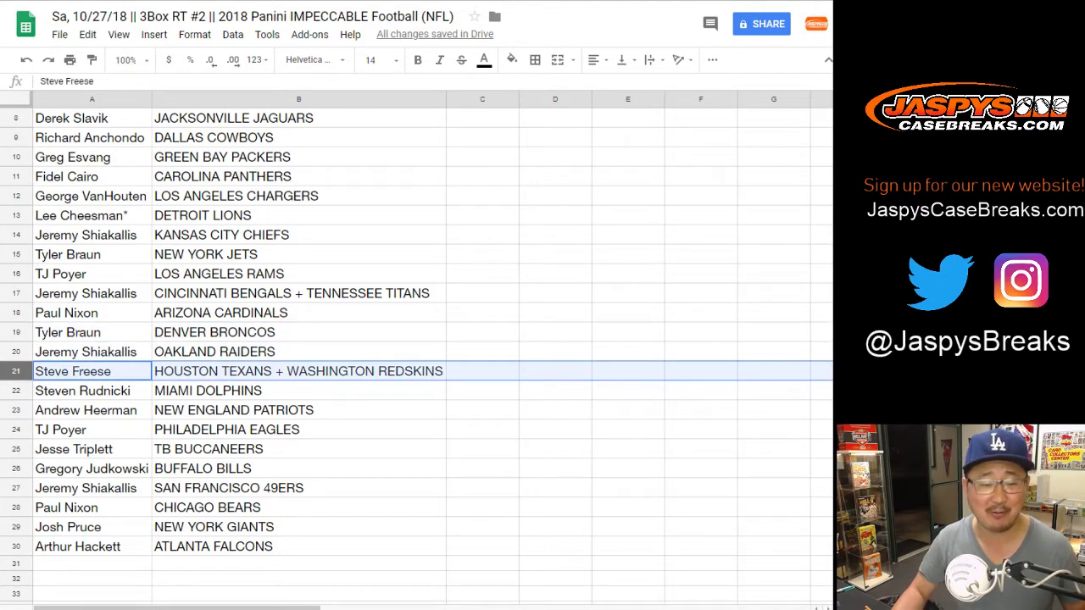
pyautogui.click(16, 391)
pyautogui.scroll(-1, 16, 391)
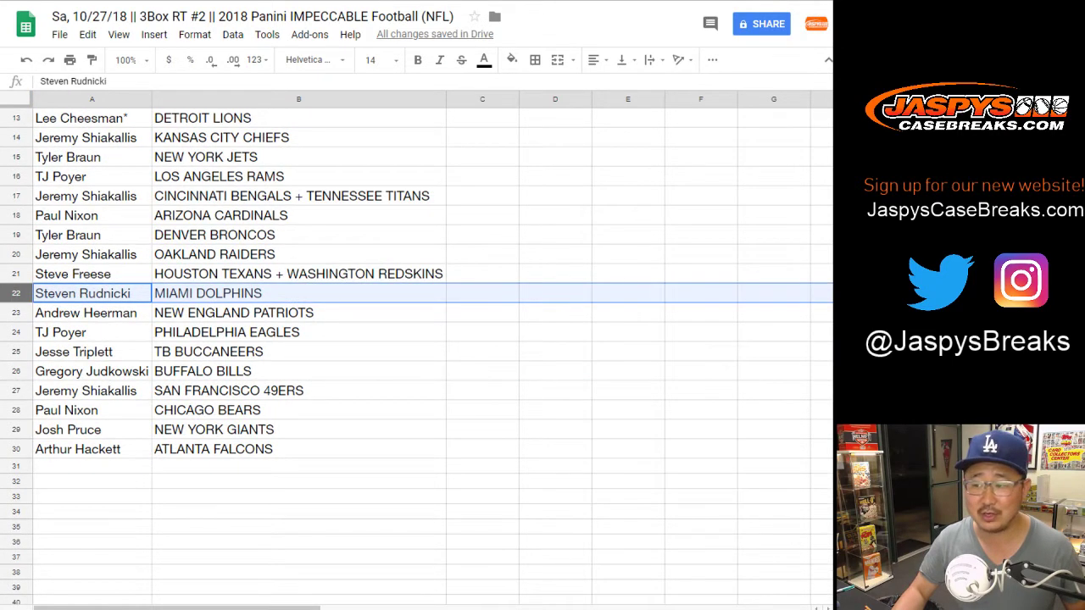
pyautogui.click(16, 313)
pyautogui.click(16, 332)
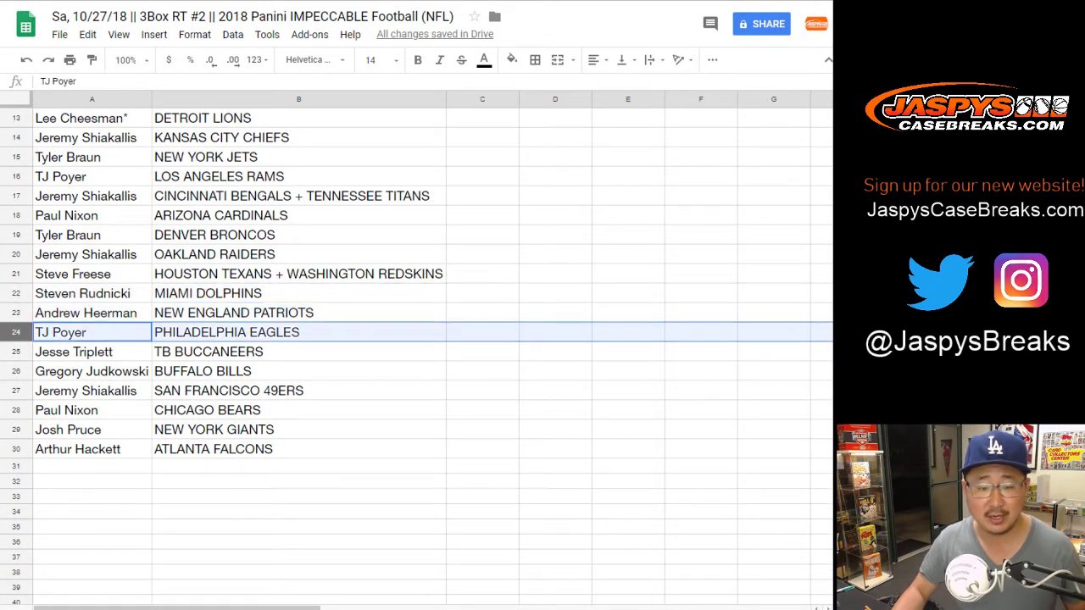
pyautogui.click(16, 352)
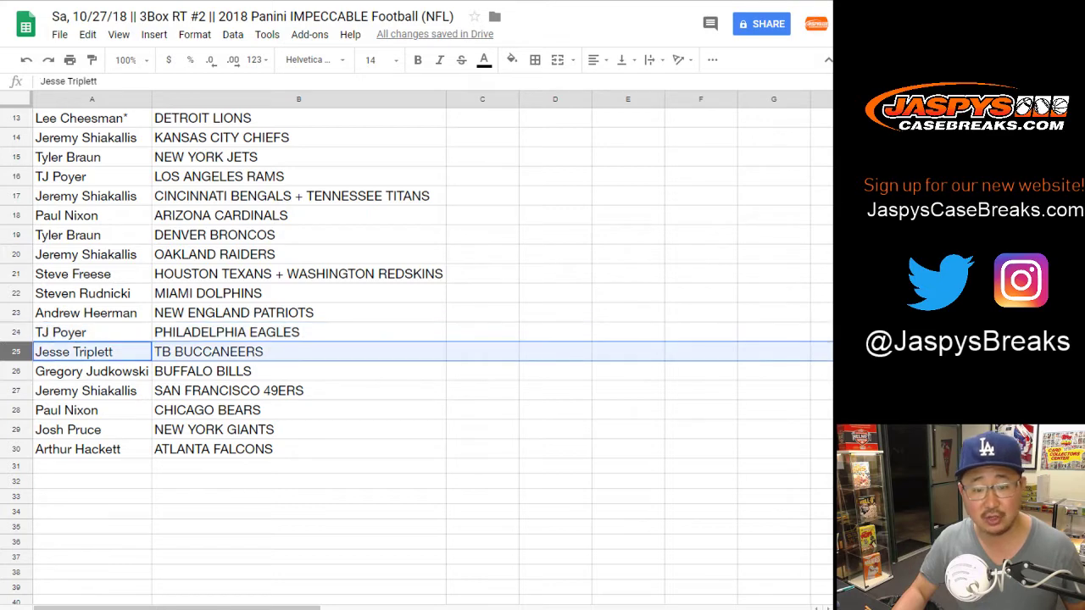
pyautogui.click(16, 371)
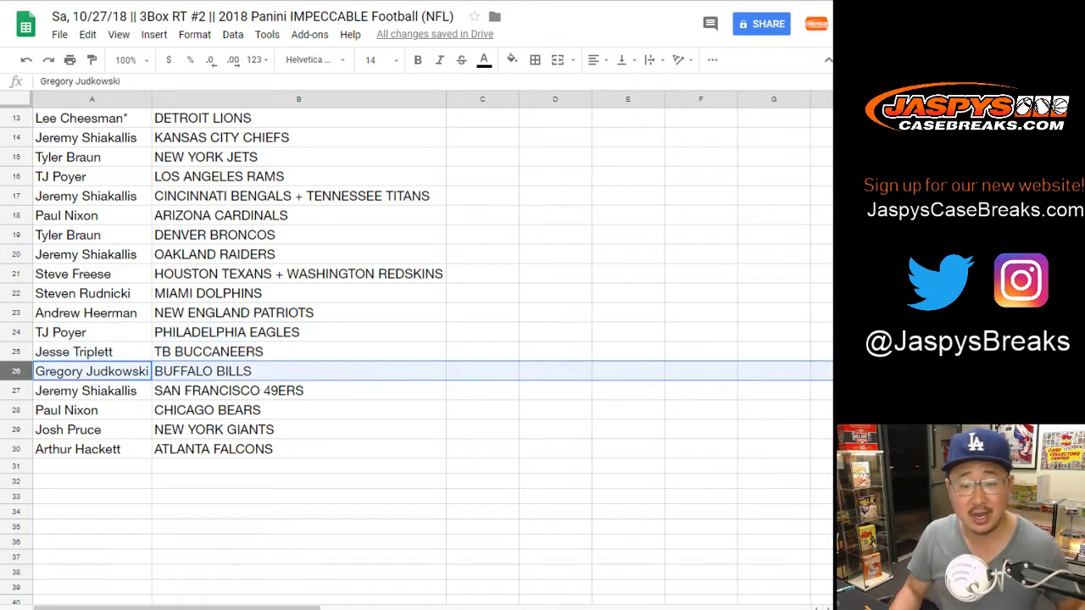
pyautogui.click(16, 391)
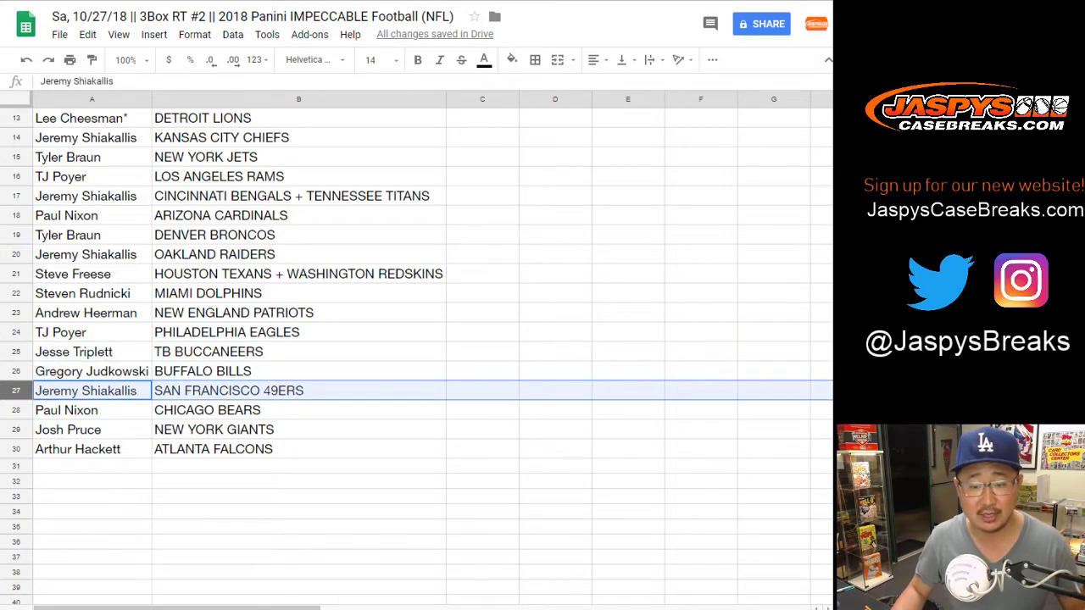
pyautogui.click(16, 411)
pyautogui.click(16, 430)
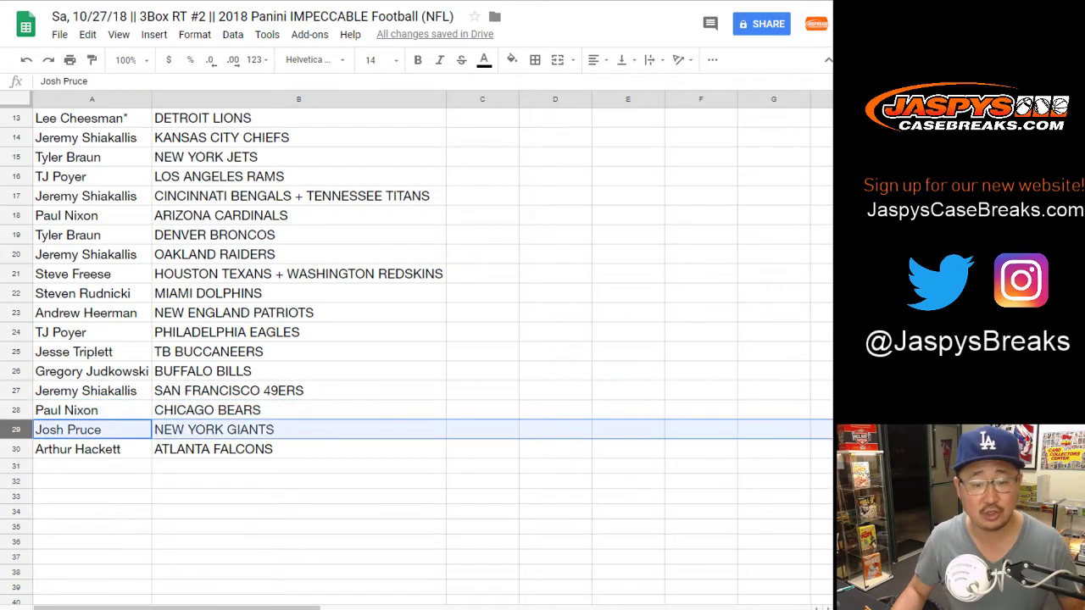
pyautogui.click(16, 450)
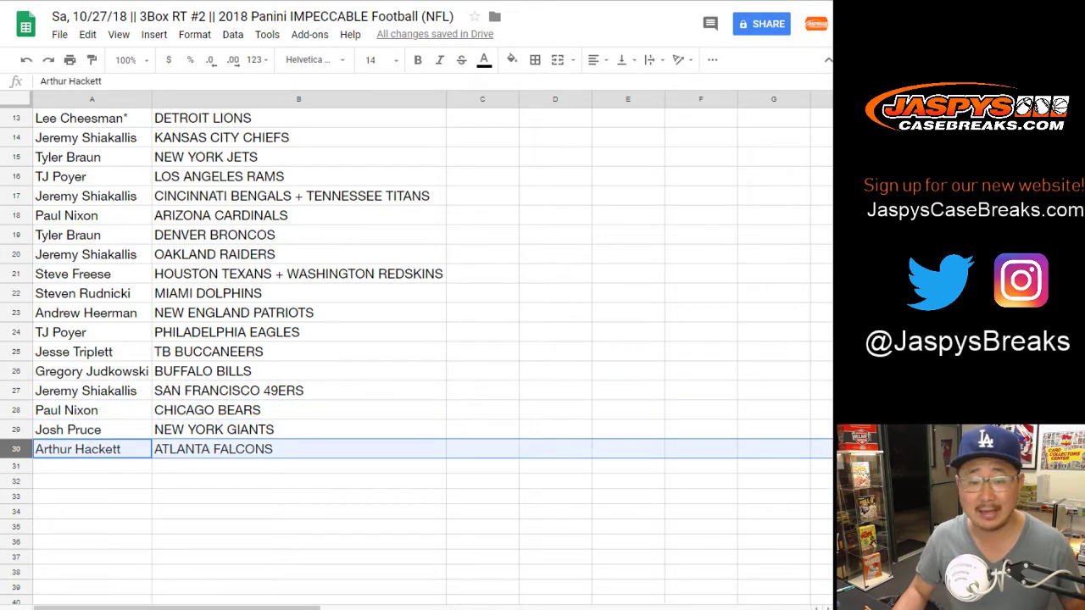
# Sort the whole sheet alphabetically from A to Z by the team names in column B
pyautogui.scroll(3, 415, 348)
pyautogui.click(437, 99)
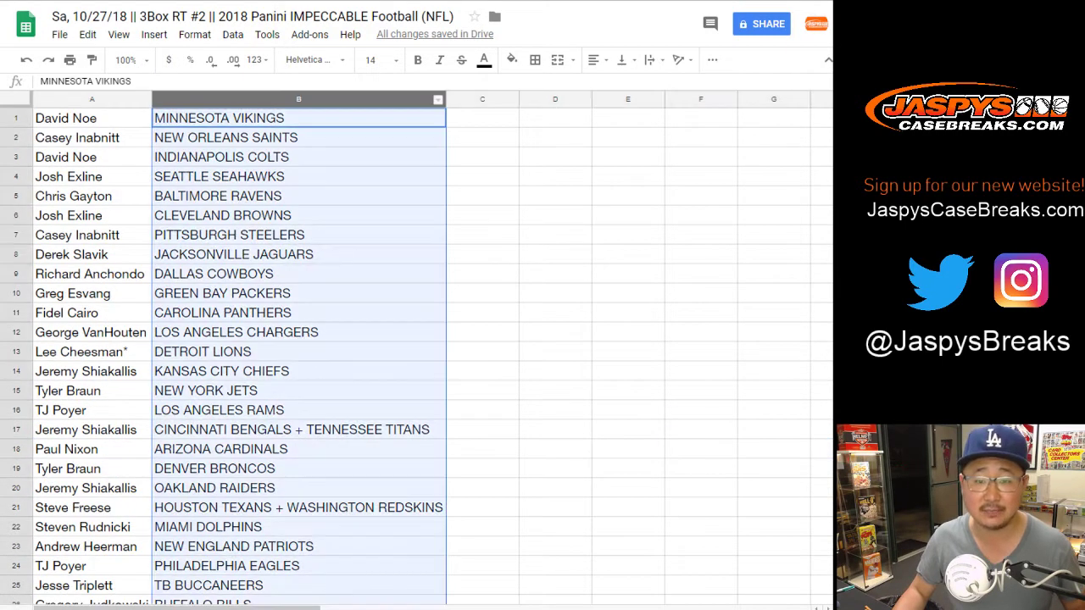
pyautogui.click(232, 33)
pyautogui.click(280, 60)
# Add borders around all cells of the names-and-teams table in columns A and B and center its text horizontally
pyautogui.click(92, 118)
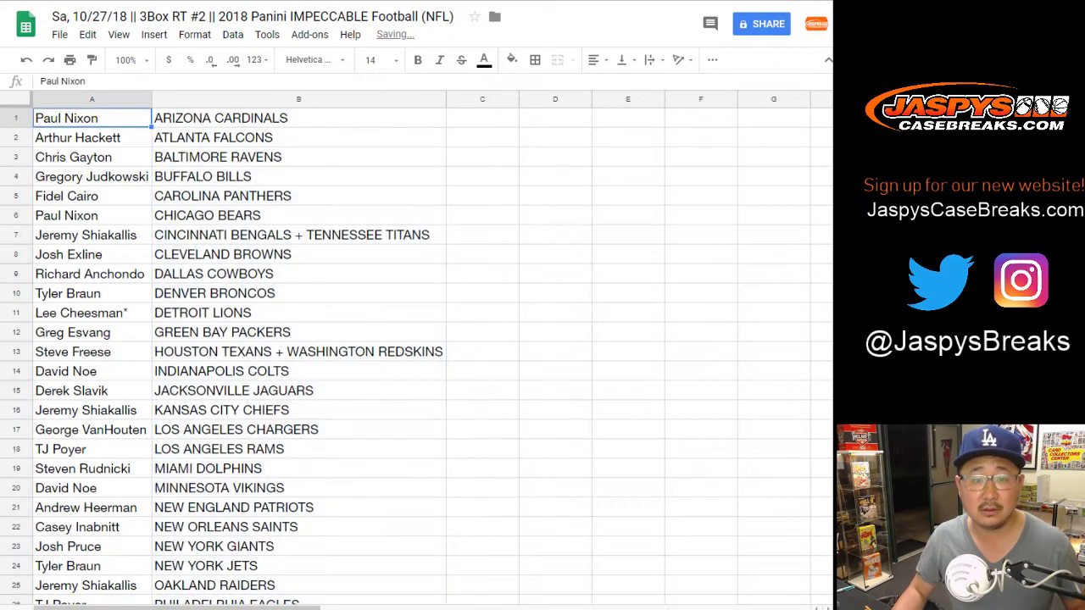
pyautogui.scroll(-3, 254, 347)
pyautogui.hotkey('ctrl', 'a')
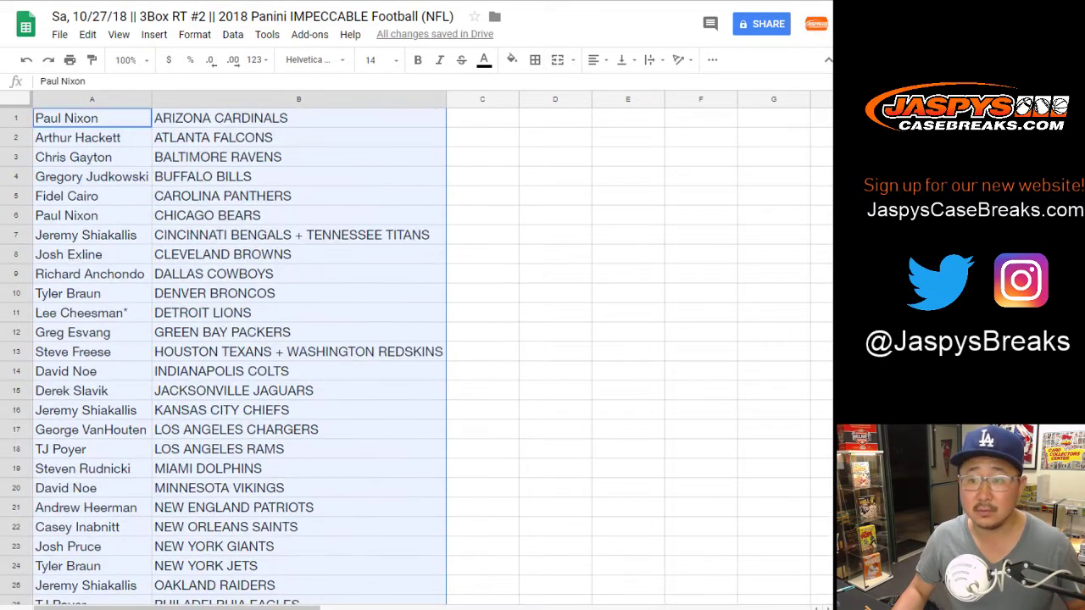
pyautogui.click(535, 61)
pyautogui.click(540, 90)
pyautogui.click(597, 61)
pyautogui.click(617, 83)
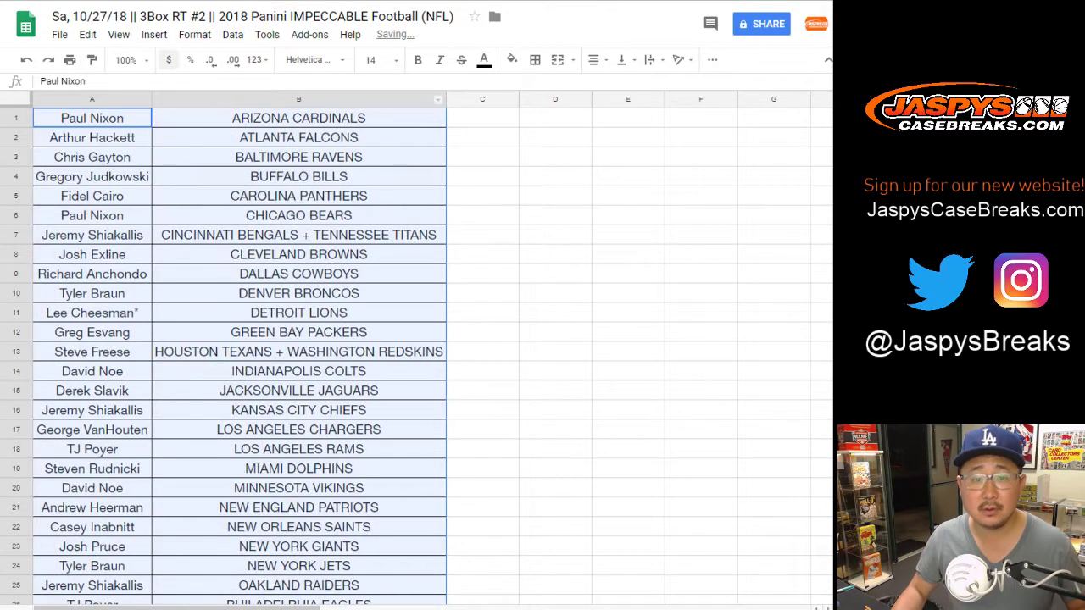
# Set the sheet zoom to 87%
pyautogui.click(125, 59)
pyautogui.write('87')
pyautogui.press('Return')
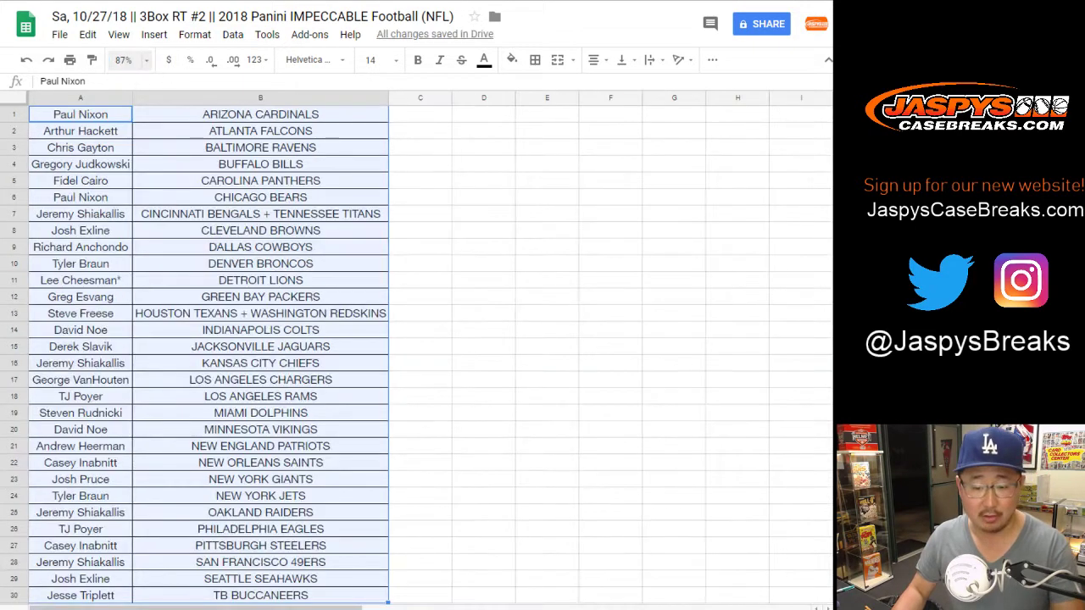
# Set the sheet zoom to 85%, check the list down to row 30, and deselect the table by selecting C1
pyautogui.click(124, 59)
pyautogui.write('85')
pyautogui.press('Return')
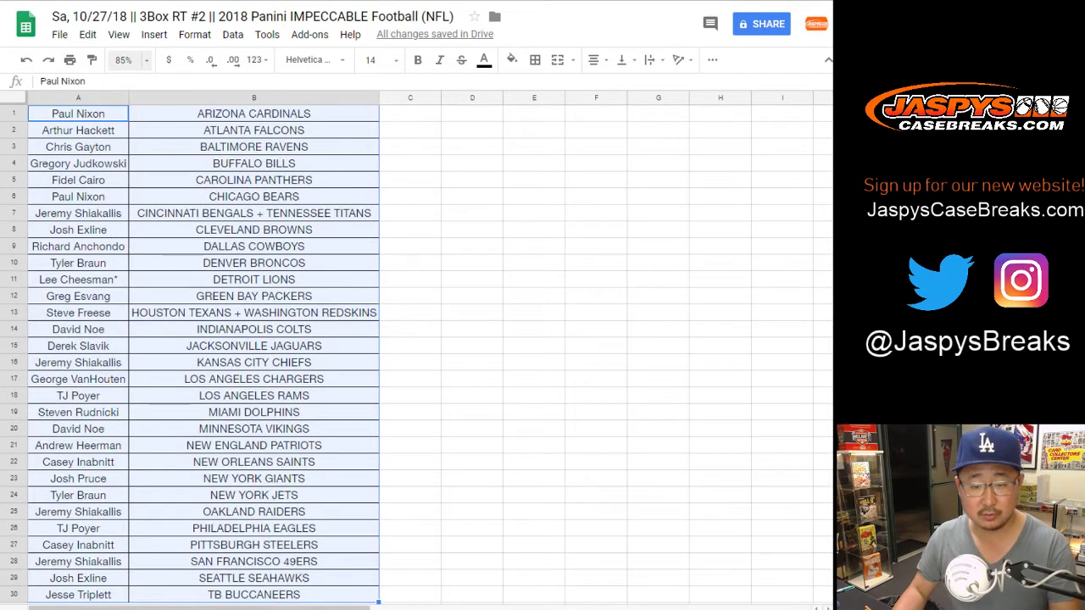
pyautogui.scroll(-2, 416, 348)
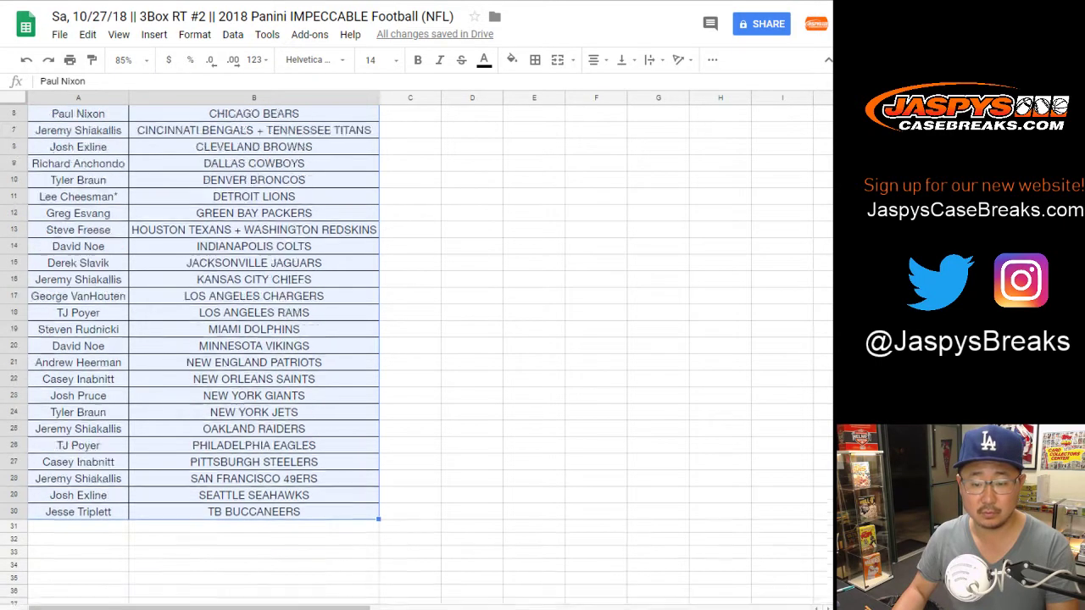
pyautogui.scroll(2, 415, 348)
pyautogui.click(410, 114)
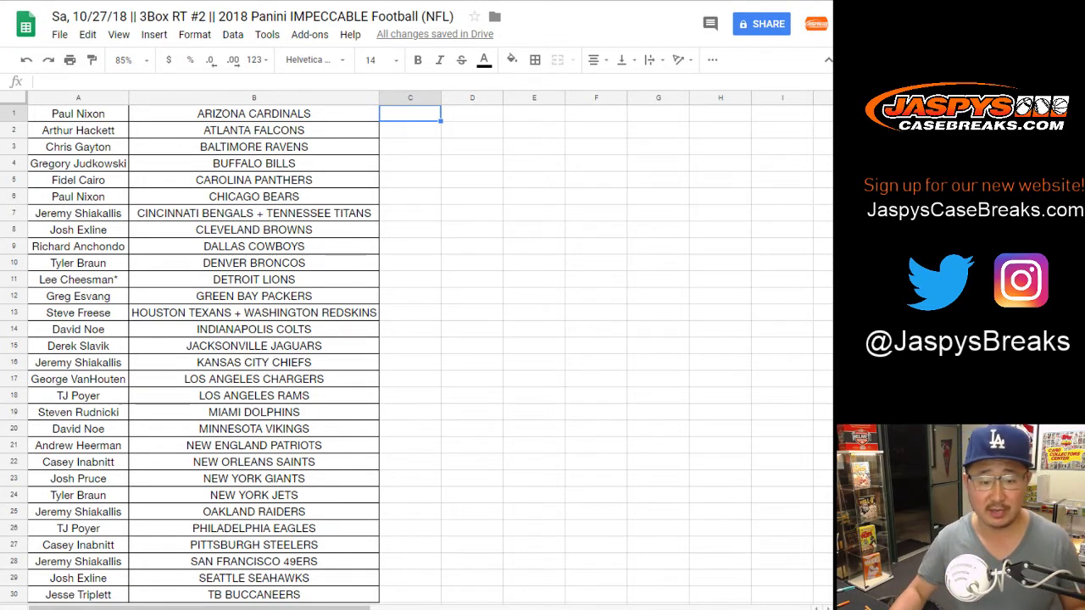
# Select the Minnesota Vikings cell and search the sheet for the surname of the participant assigned to that team
pyautogui.click(253, 429)
pyautogui.hotkey('ctrl', 'f')
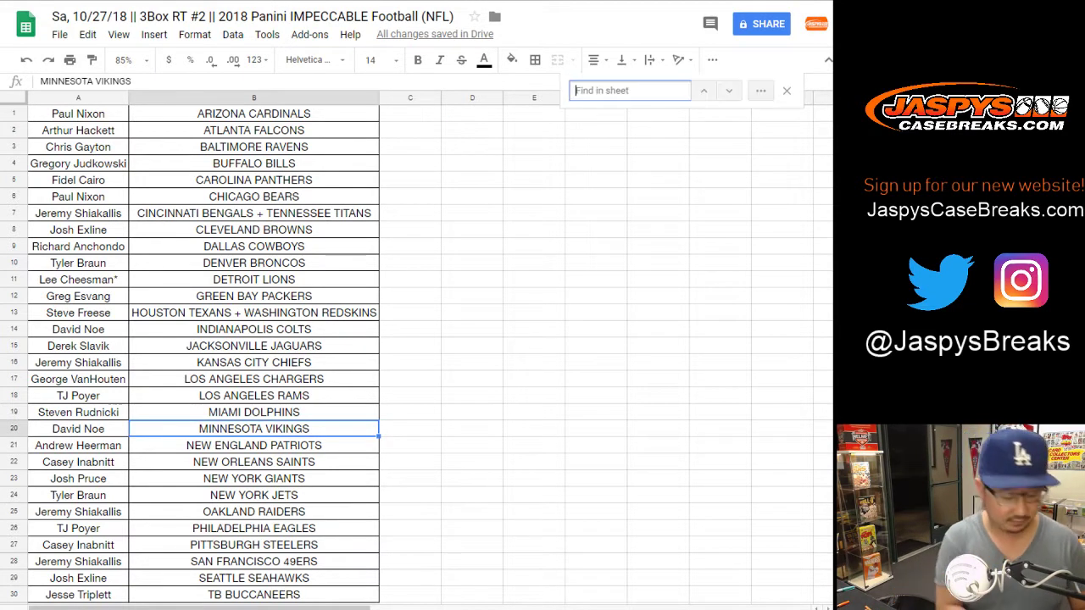
pyautogui.write('noe')
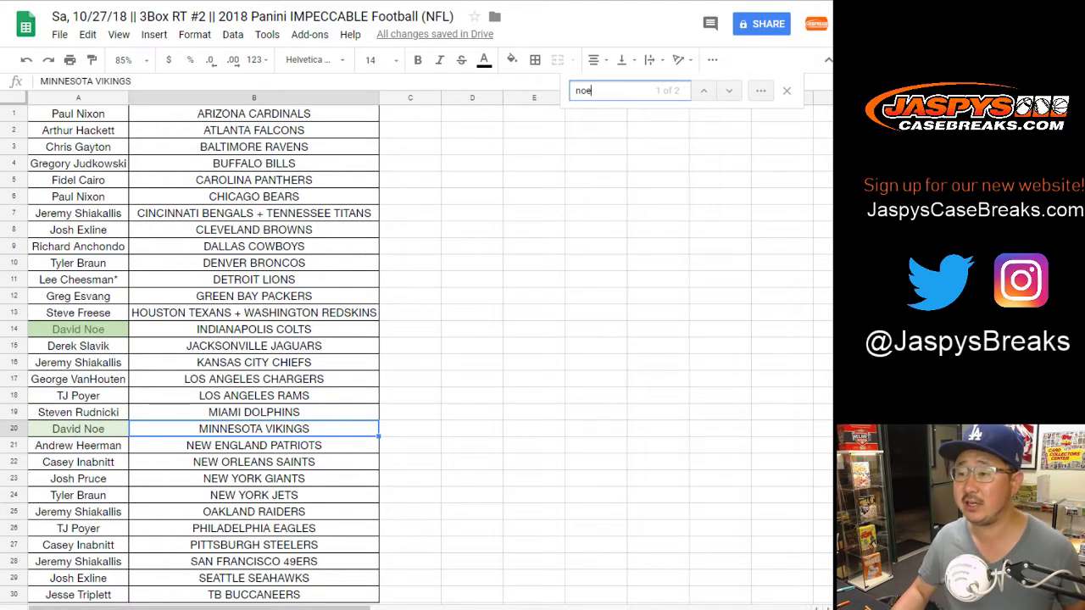
# Search the sheet for the San Francisco 49ers participant's surname and select the 49ers row together with the Minnesota Vikings row
pyautogui.hotkey('ctrl', 'f')
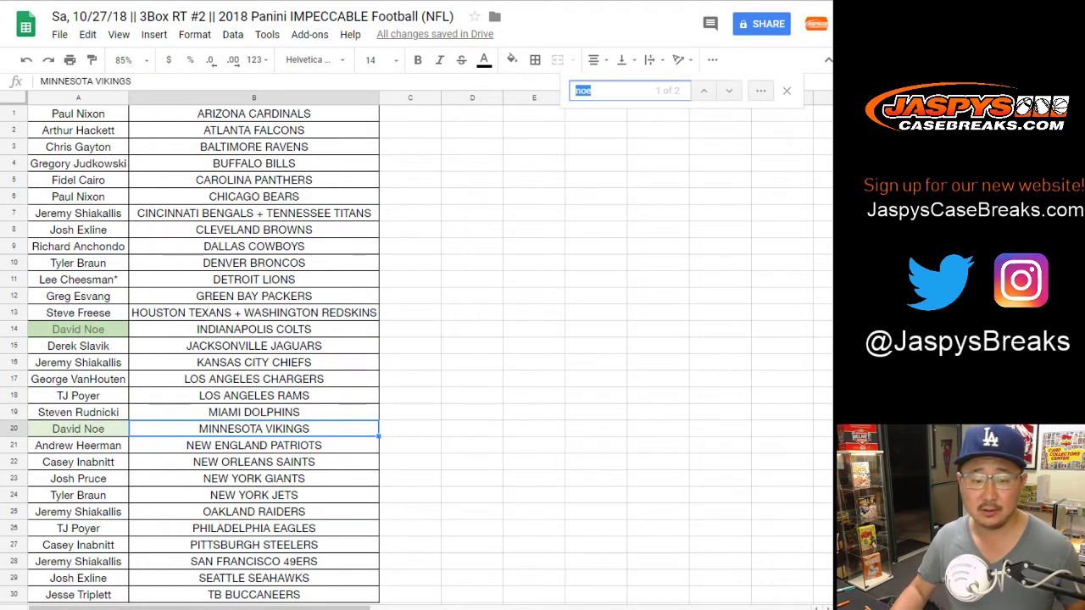
pyautogui.write('shiak')
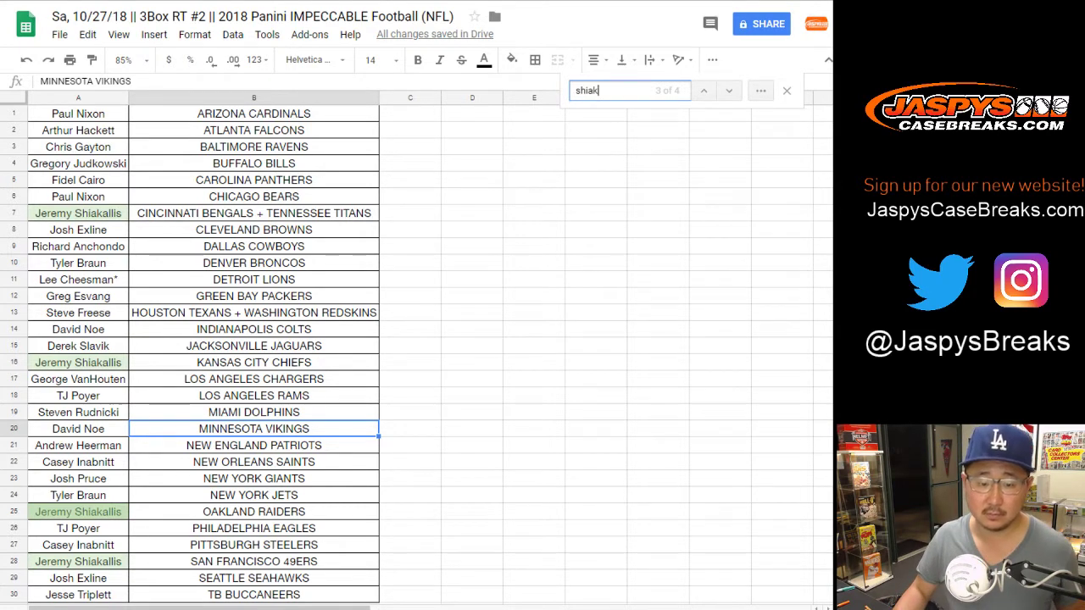
pyautogui.click(13, 562)
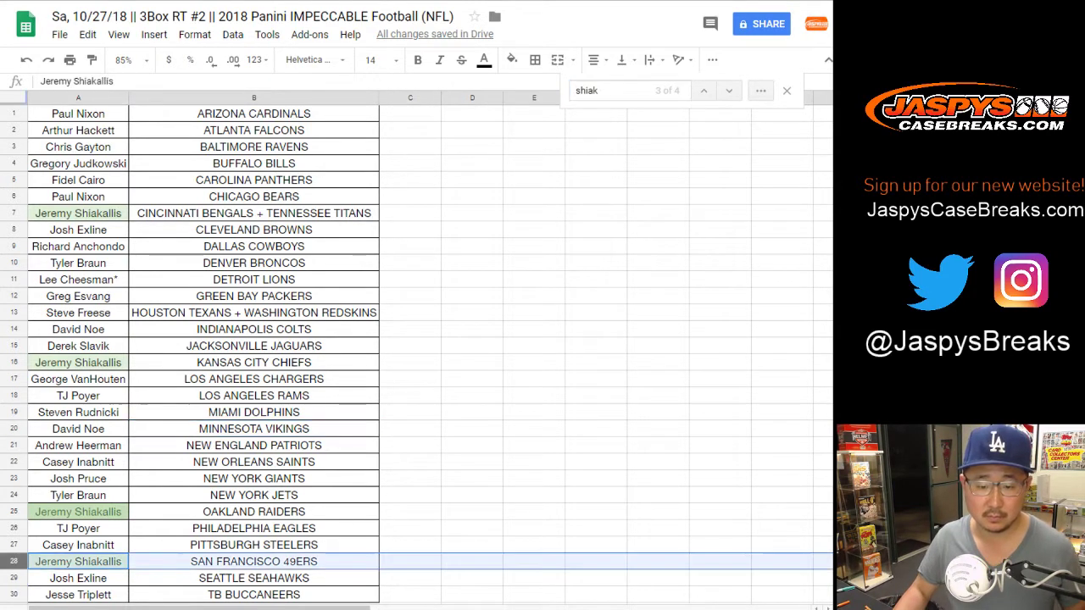
pyautogui.keyDown('ctrl'); pyautogui.click(13, 429); pyautogui.keyUp('ctrl')
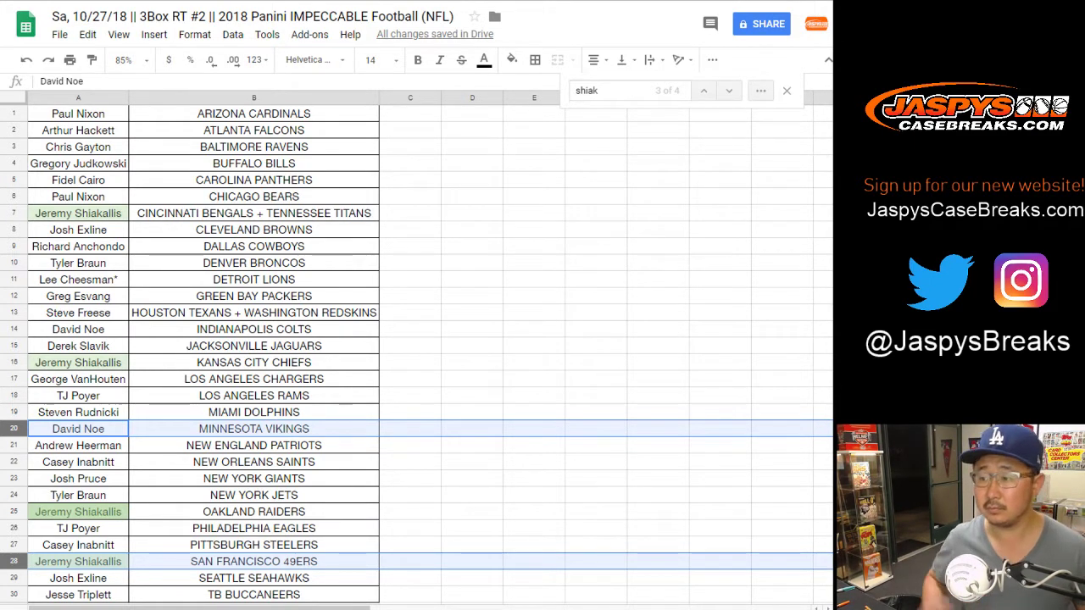
# Move the participant names for the Minnesota Vikings and San Francisco 49ers out of column A into C20 and C28
pyautogui.click(78, 429)
pyautogui.hotkey('ctrl', 'c')
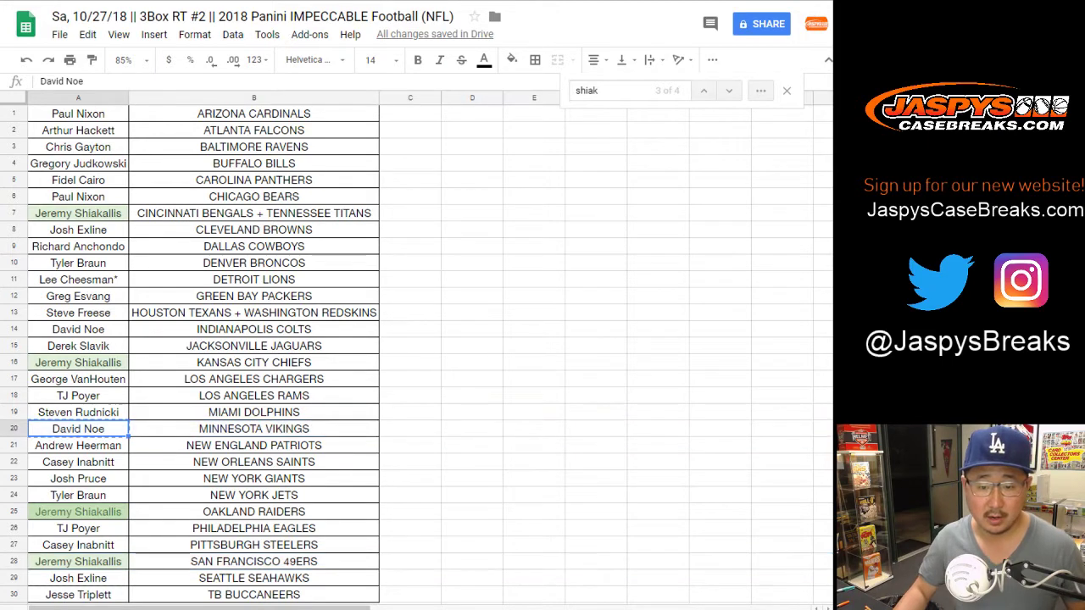
pyautogui.click(410, 429)
pyautogui.hotkey('ctrl', 'v')
pyautogui.click(101, 562)
pyautogui.hotkey('ctrl', 'x')
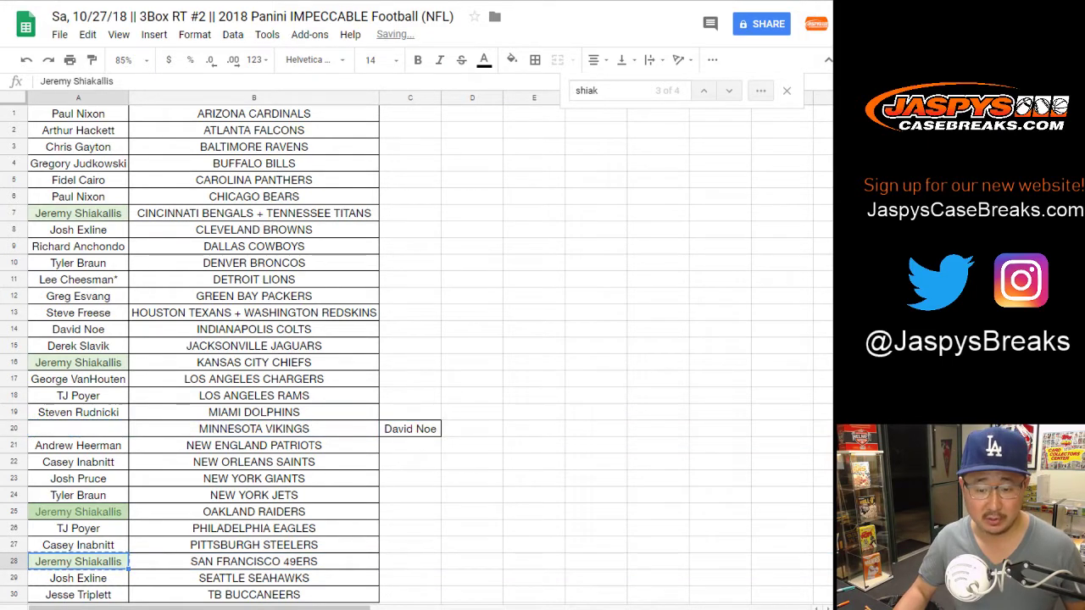
pyautogui.click(410, 562)
pyautogui.hotkey('ctrl', 'v')
# Move the participant name parked in C20 to A28, beside the San Francisco 49ers
pyautogui.click(410, 428)
pyautogui.hotkey('ctrl', 'x')
pyautogui.click(78, 562)
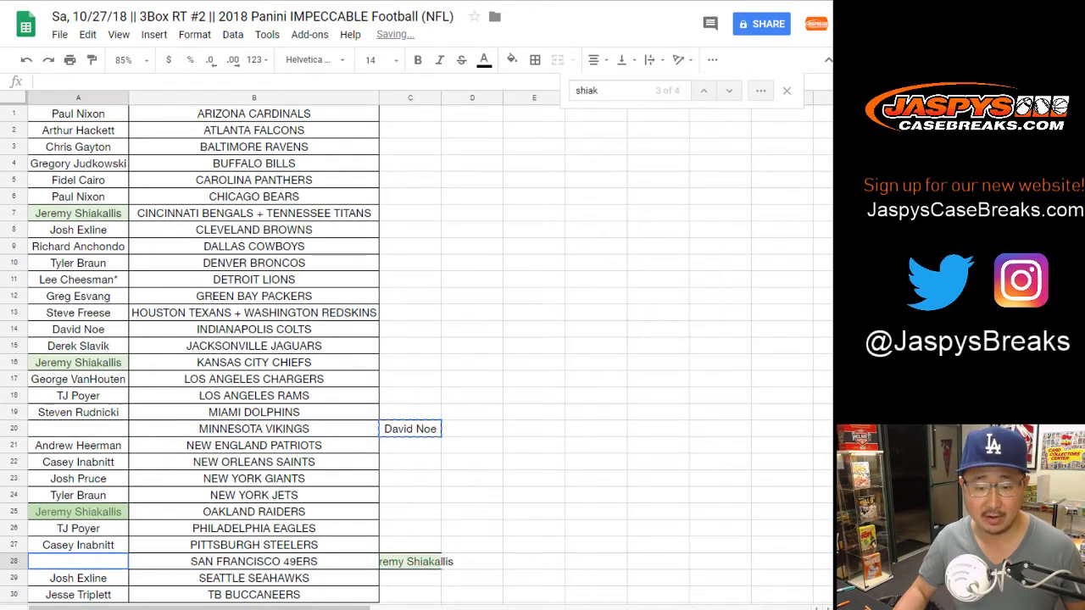
pyautogui.hotkey('ctrl', 'v')
# Append "-T" to the San Francisco 49ers team name in B28
pyautogui.click(254, 562)
pyautogui.doubleClick(254, 562)
pyautogui.write('-T')
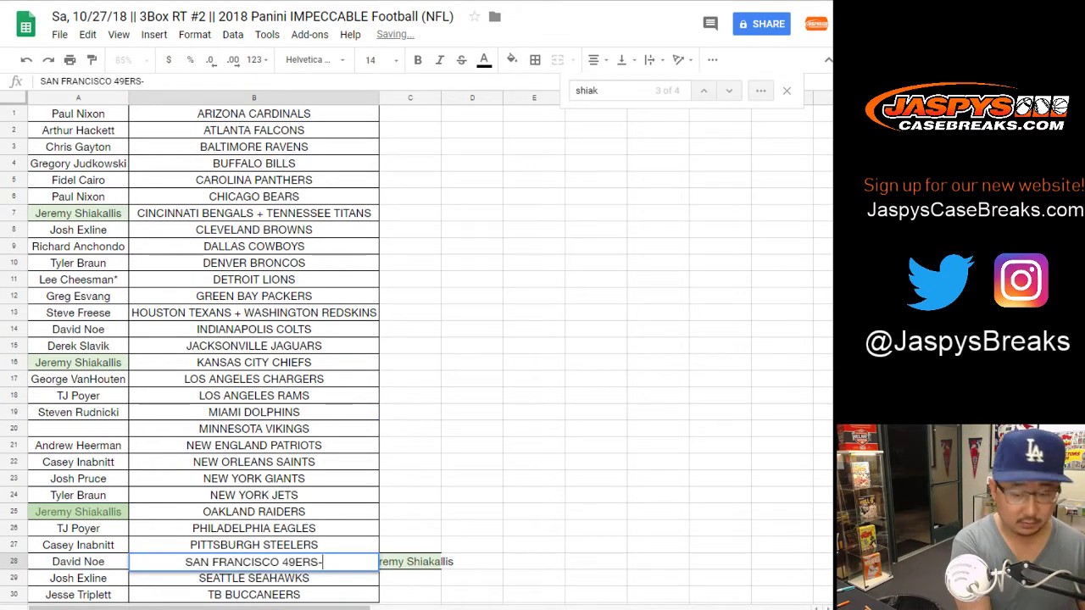
pyautogui.press('Return')
# Move the participant name parked in C28 to A20, beside the Minnesota Vikings
pyautogui.click(410, 562)
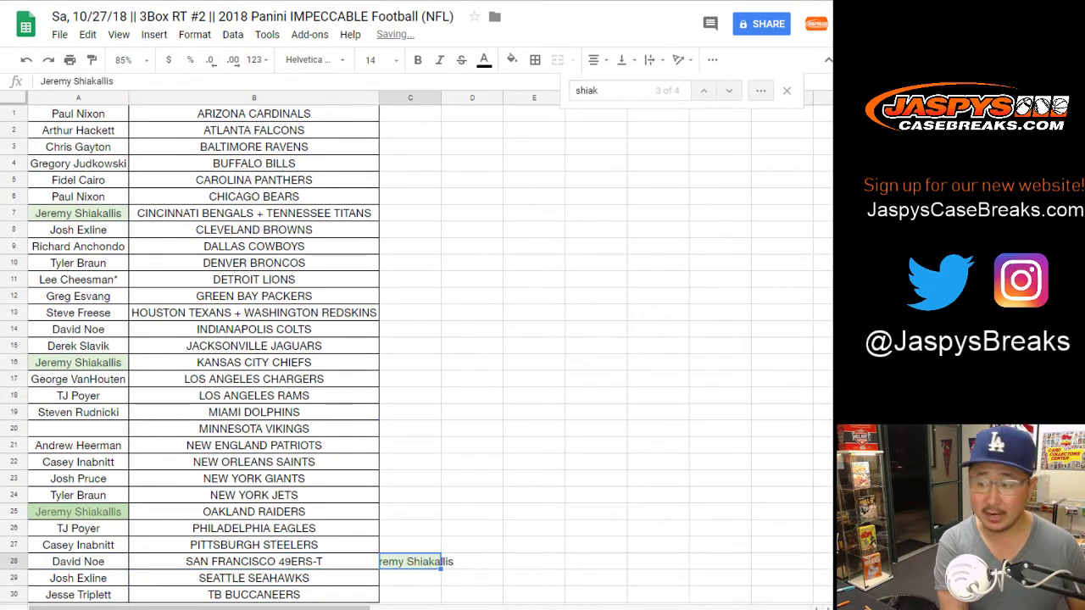
pyautogui.hotkey('ctrl', 'x')
pyautogui.press('Up')
pyautogui.press('Up')
pyautogui.press('Up')
pyautogui.press('Up')
pyautogui.press('Up')
pyautogui.press('Up')
pyautogui.press('Up')
pyautogui.press('Up')
pyautogui.press('Left')
pyautogui.press('Left')
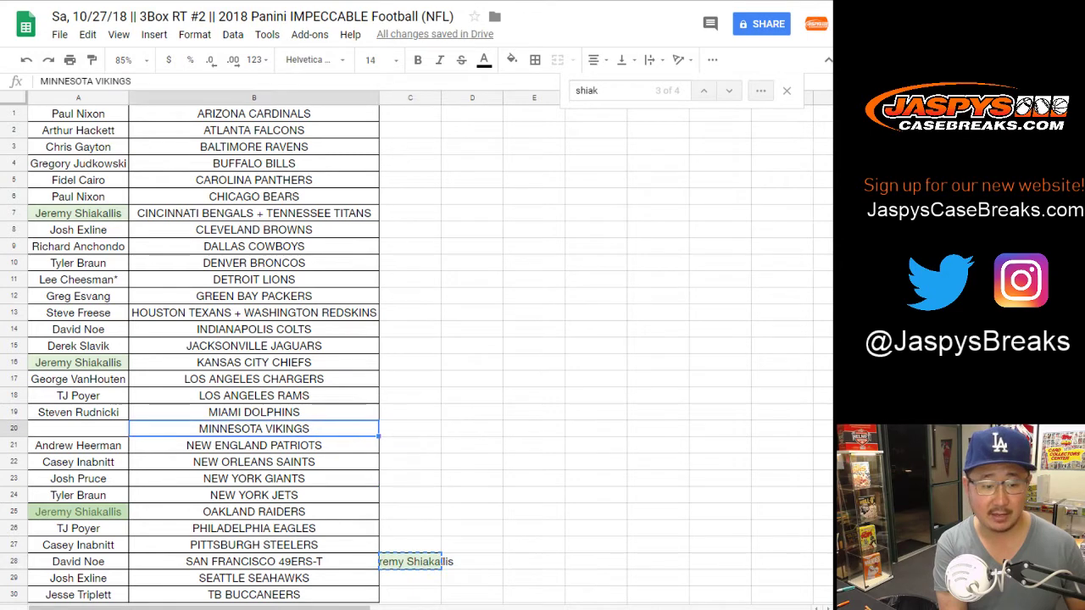
pyautogui.hotkey('ctrl', 'v')
# Append "-T" to the Minnesota Vikings team name in B20
pyautogui.press('Right')
pyautogui.doubleClick(253, 429)
pyautogui.write('-T')
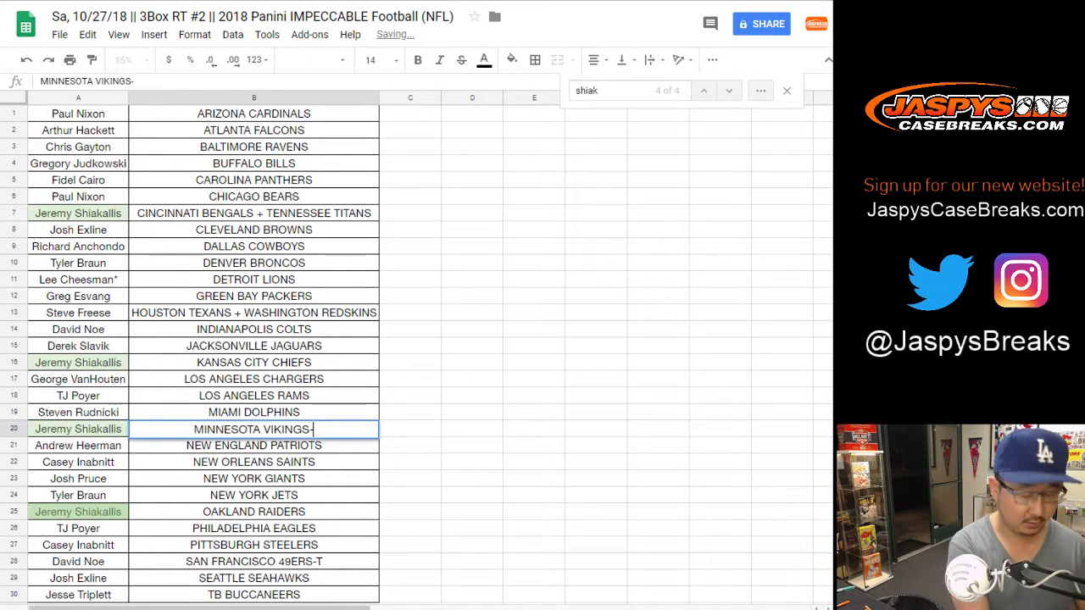
pyautogui.press('Return')
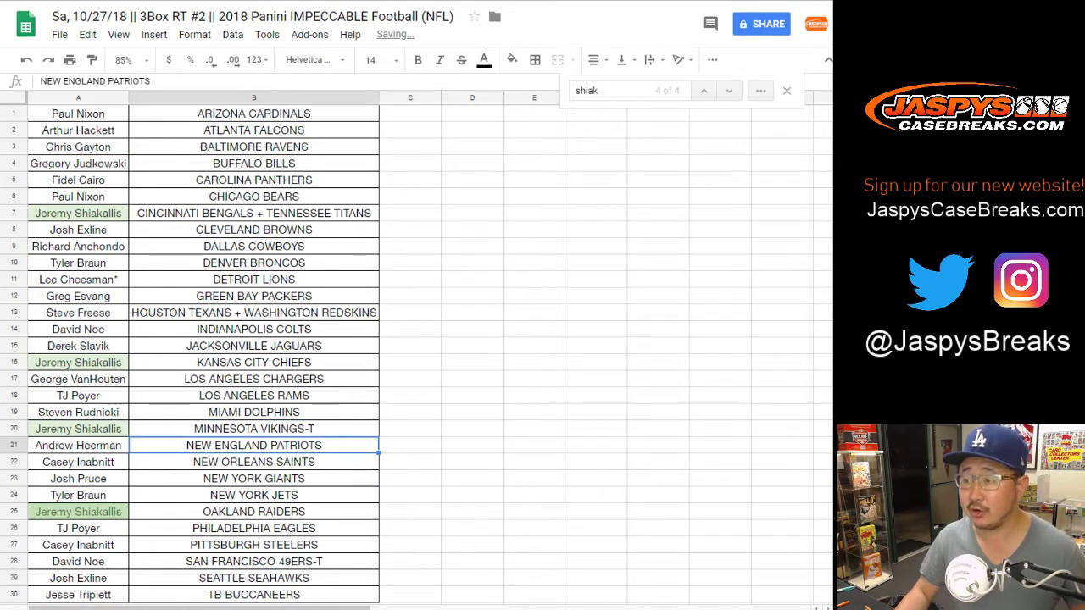
# Close the sheet search to clear the highlighting from the matching participant names
pyautogui.click(410, 114)
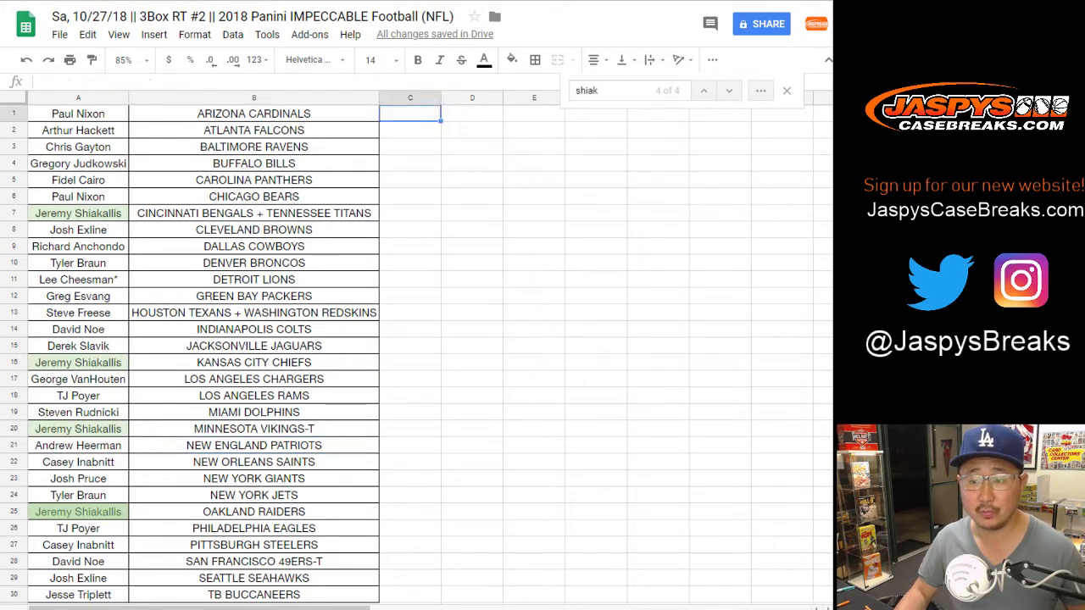
pyautogui.hotkey('ctrl', 'f')
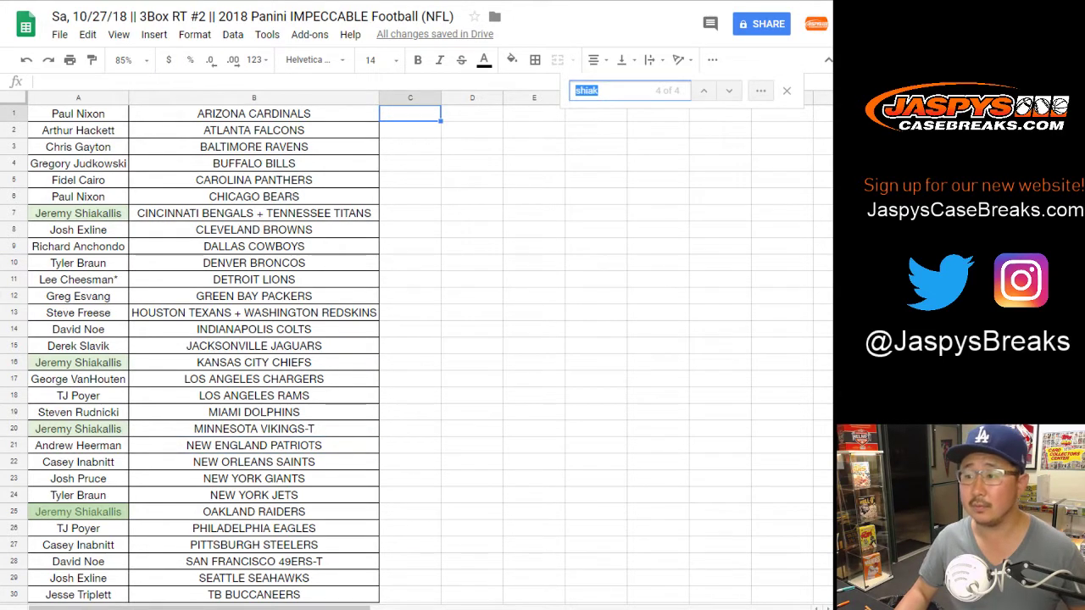
pyautogui.press('Escape')
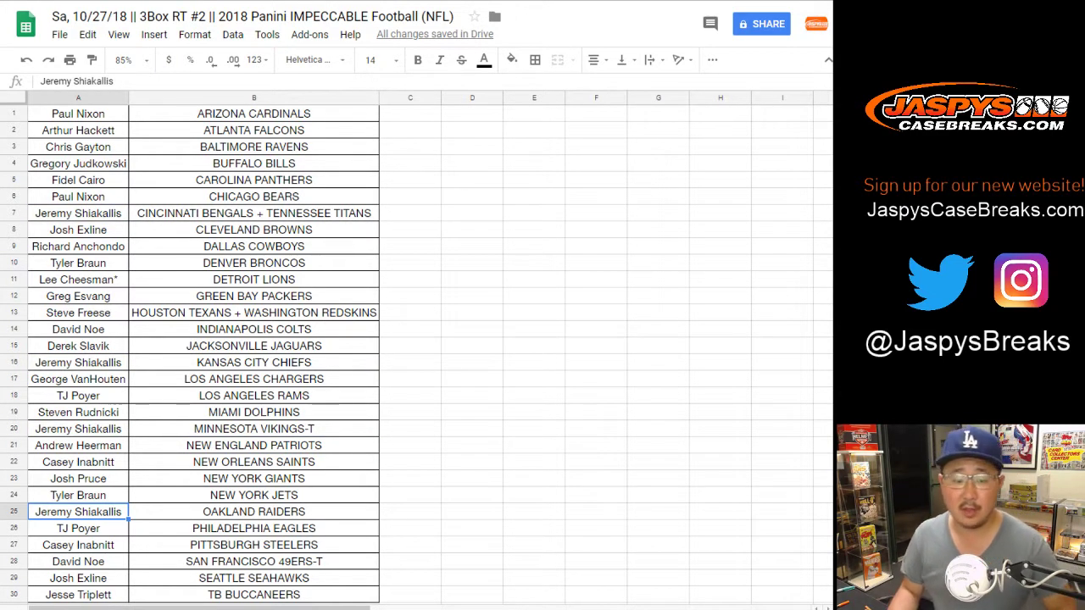